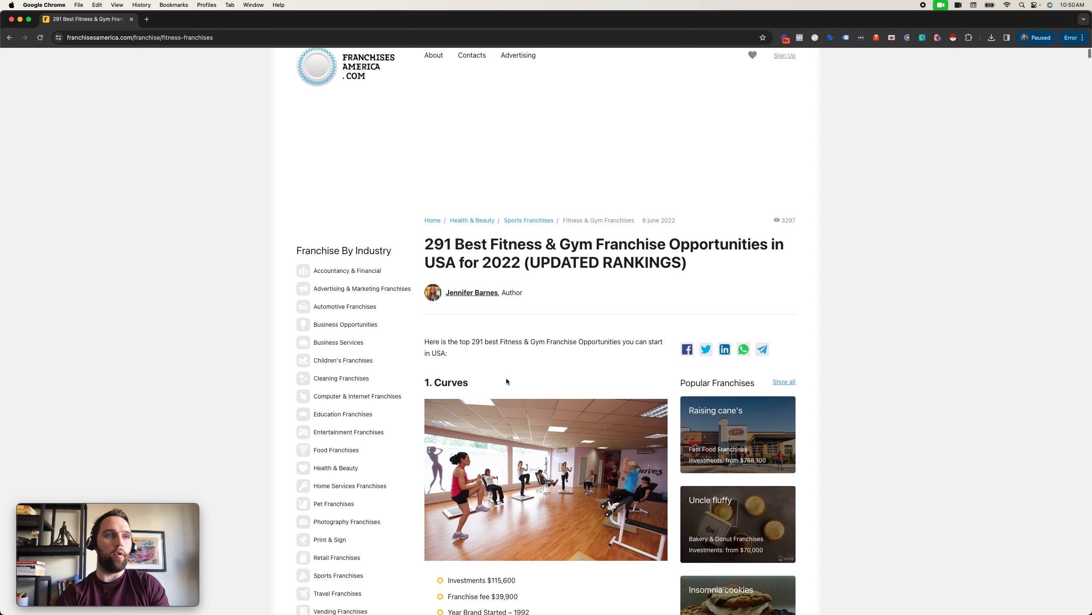
# Look through the ranked fitness and gym franchise listings on the page.
pyautogui.doubleClick(506, 378)
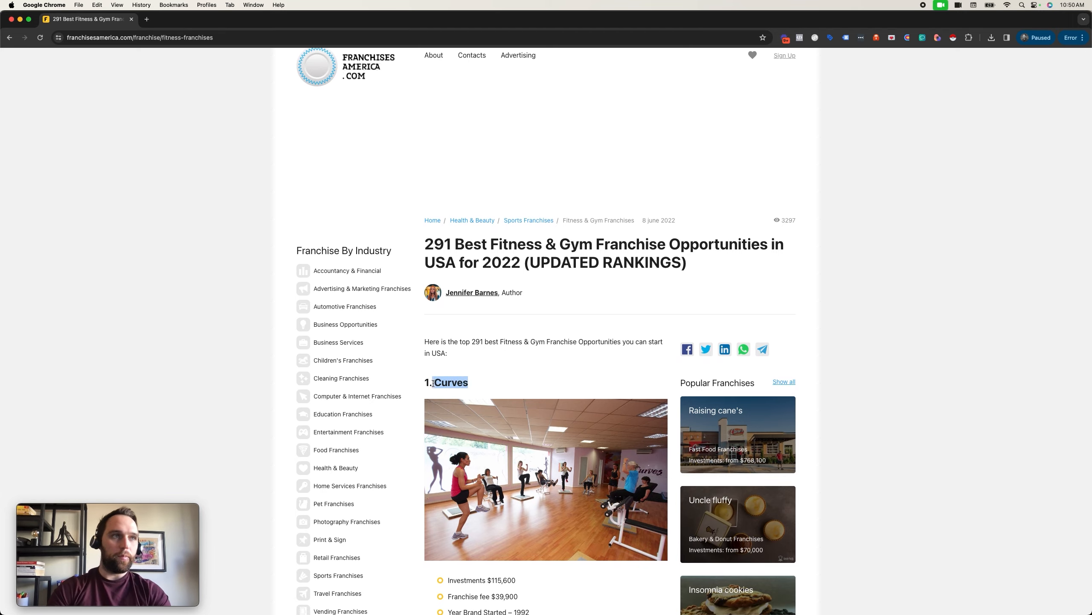
pyautogui.scroll(-20, 508, 375)
pyautogui.scroll(-20, 511, 367)
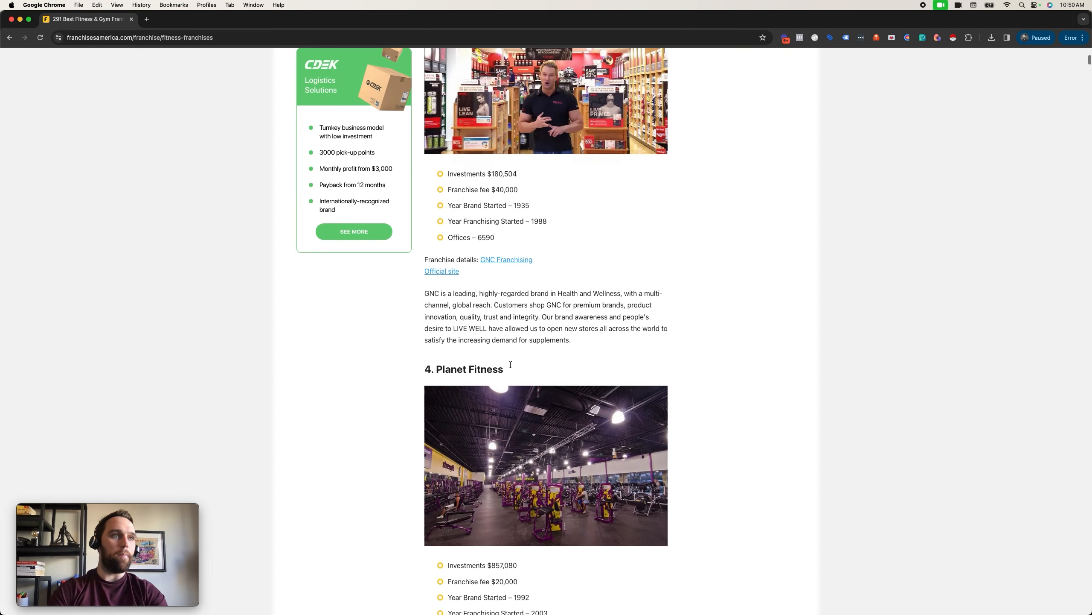
pyautogui.scroll(20, 511, 367)
pyautogui.scroll(15, 511, 367)
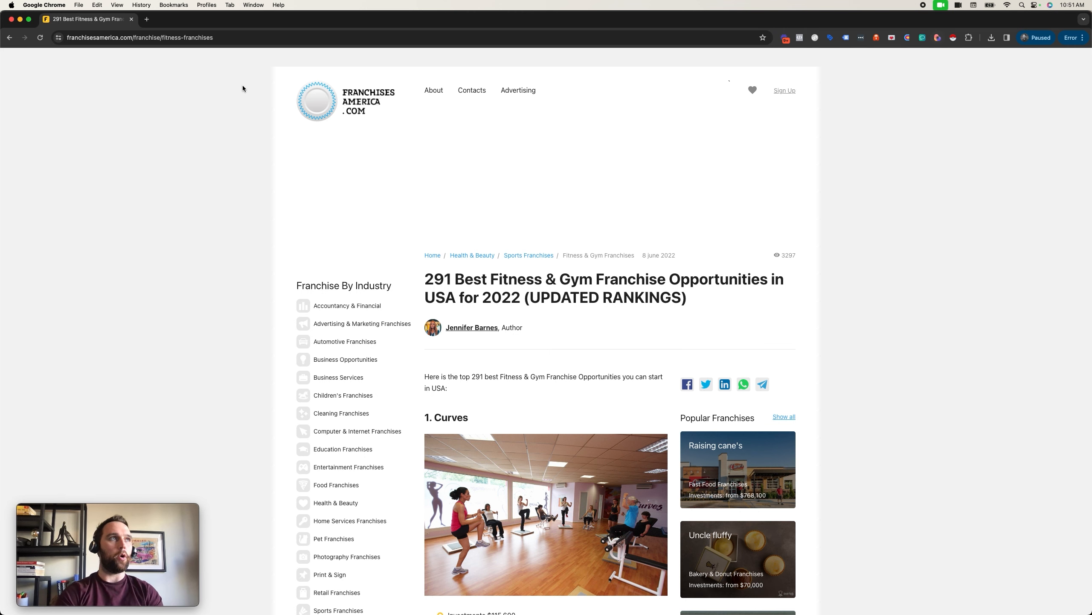
# Open bardeen.ai in a new tab to review its pricing plans, and return to the fitness franchise page.
pyautogui.click(147, 20)
pyautogui.write('bardeen.ai')
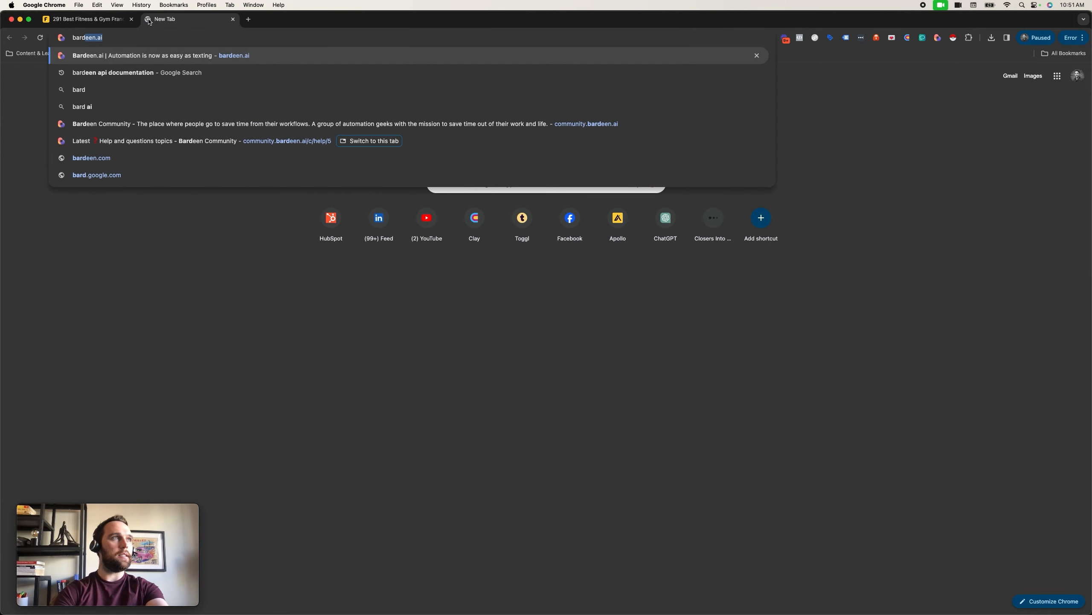
pyautogui.press('Return')
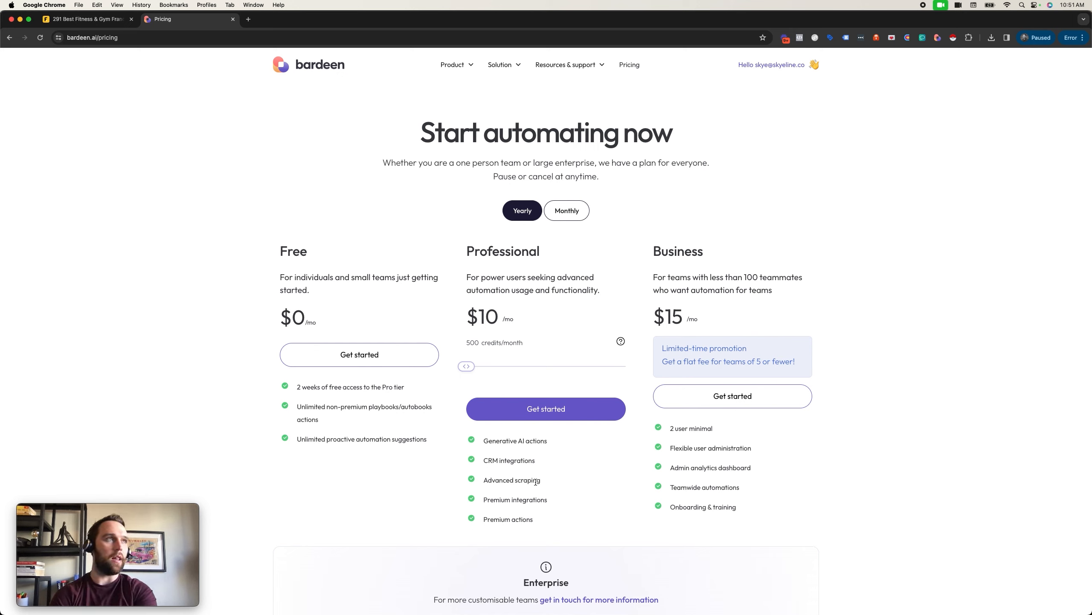
pyautogui.click(86, 19)
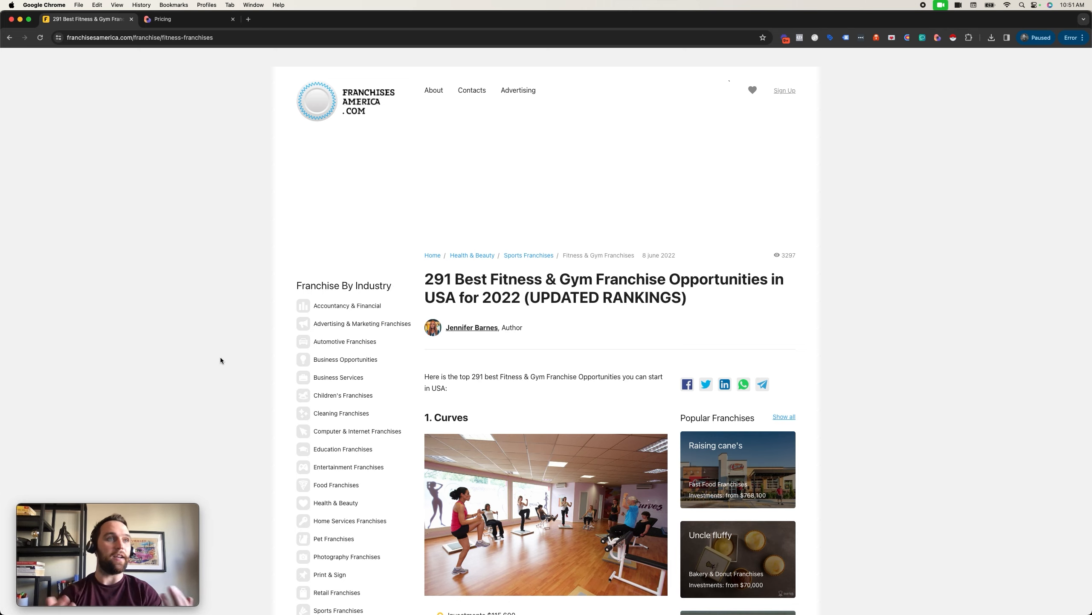
pyautogui.scroll(-20, 221, 359)
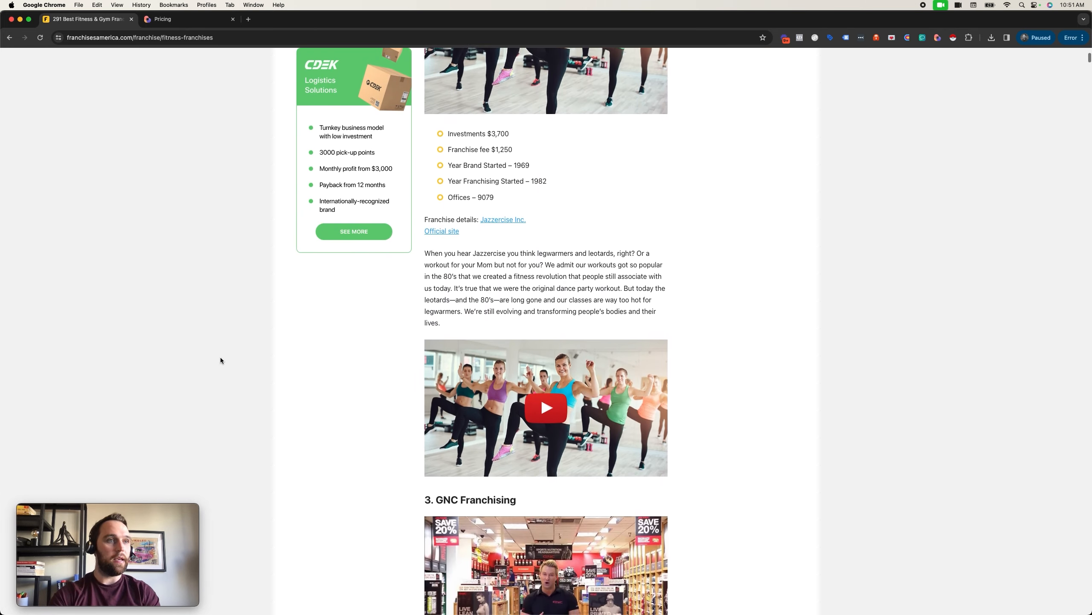
pyautogui.scroll(20, 220, 360)
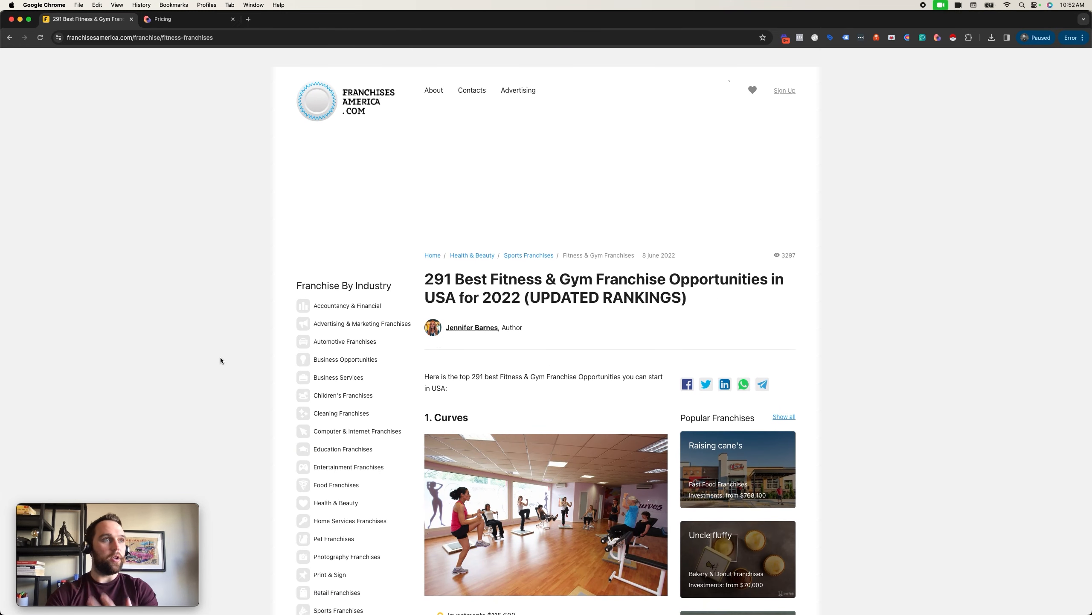
pyautogui.scroll(-7, 220, 361)
pyautogui.scroll(5, 220, 374)
pyautogui.scroll(3, 221, 373)
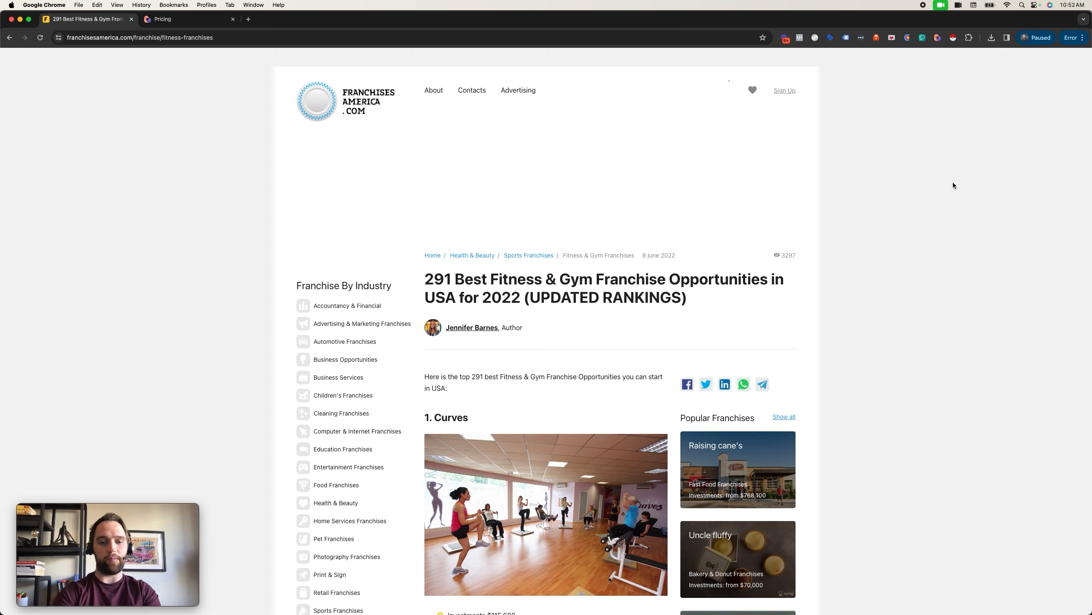
# Open the Bardeen automation builder over the franchise page and add the "Scrape data on active tab" action.
pyautogui.hotkey('alt', 'b')
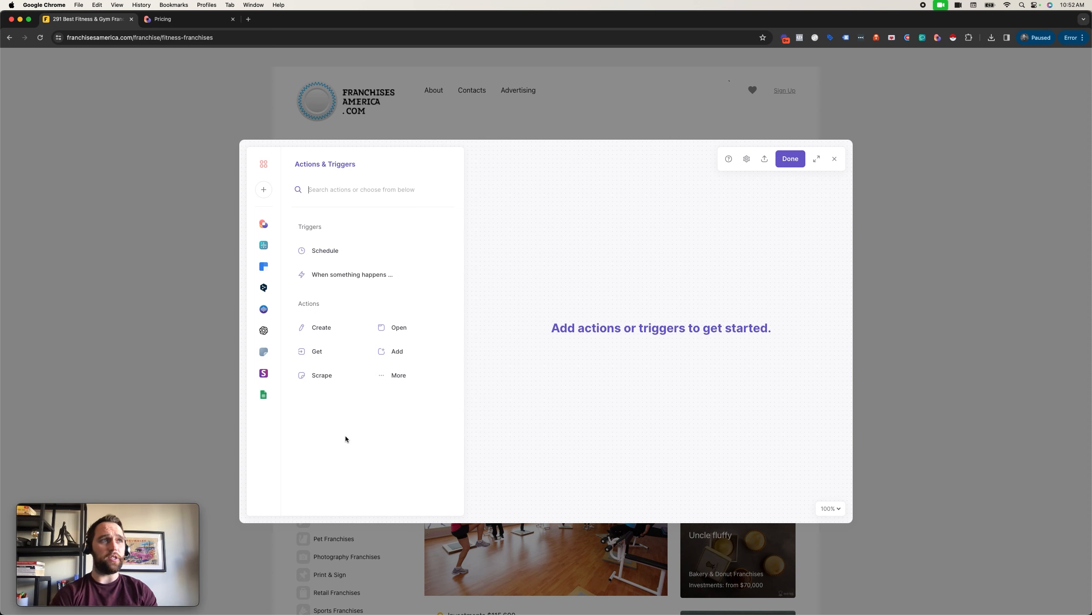
pyautogui.click(318, 378)
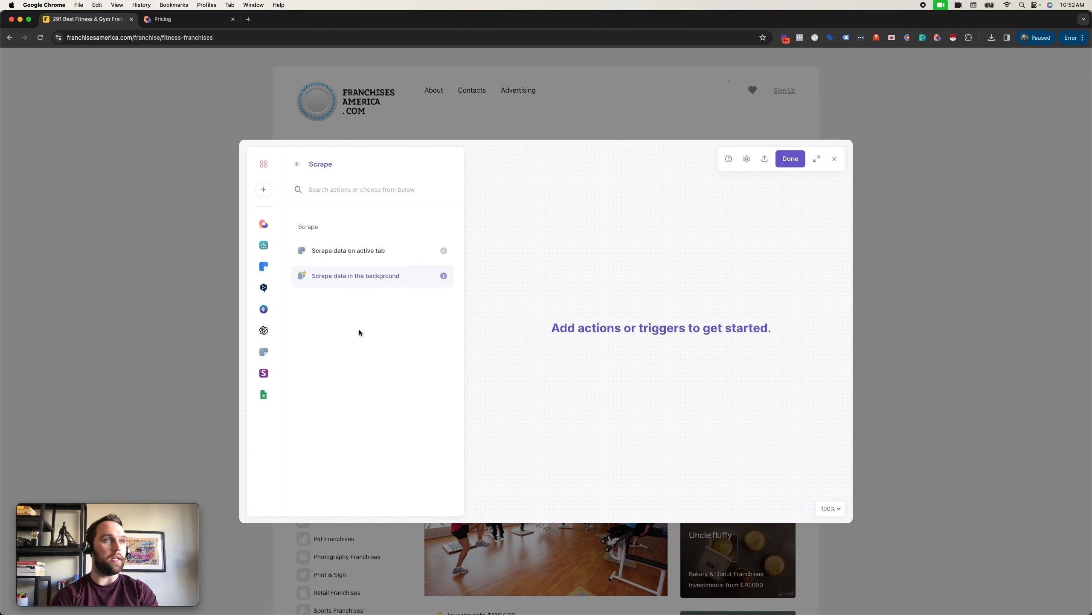
pyautogui.click(360, 250)
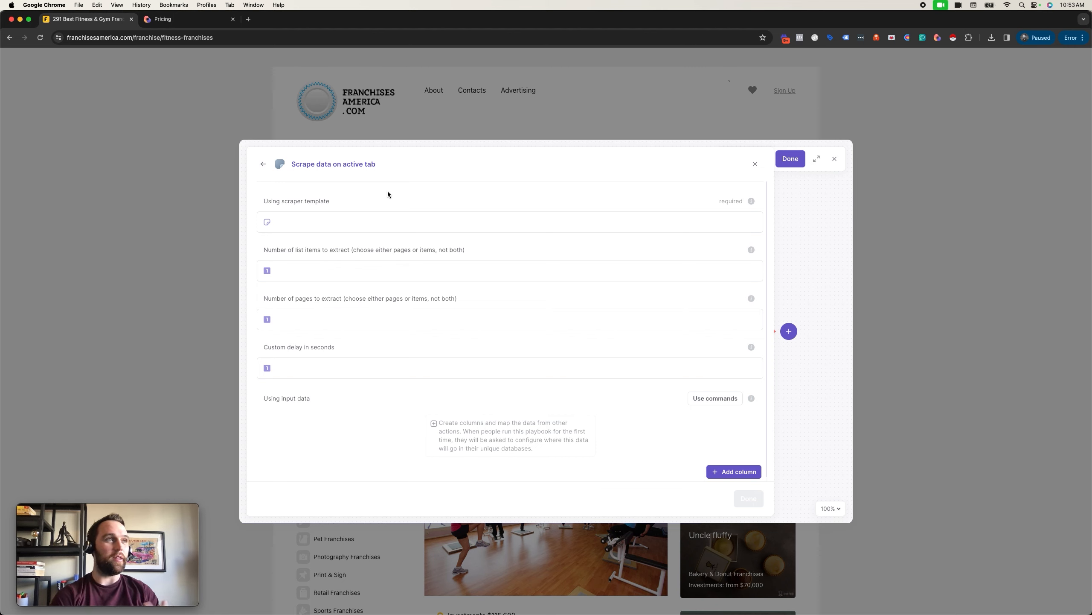
# Create a new scraper template for the fitness franchise page, using its copied URL as the website to scrape.
pyautogui.click(237, 38)
pyautogui.press('super+c')
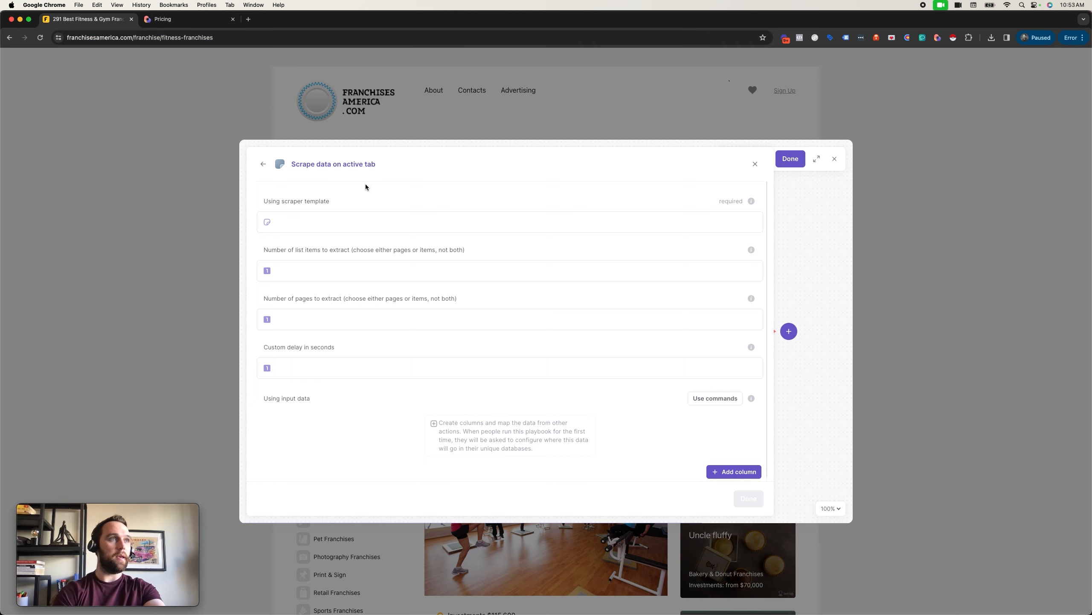
pyautogui.click(361, 221)
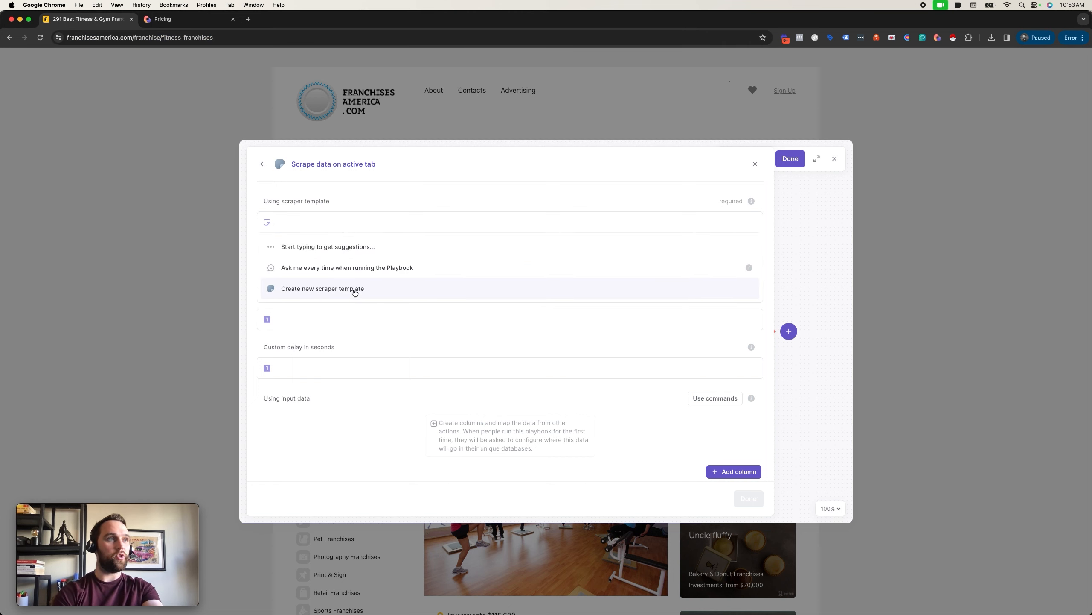
pyautogui.click(354, 291)
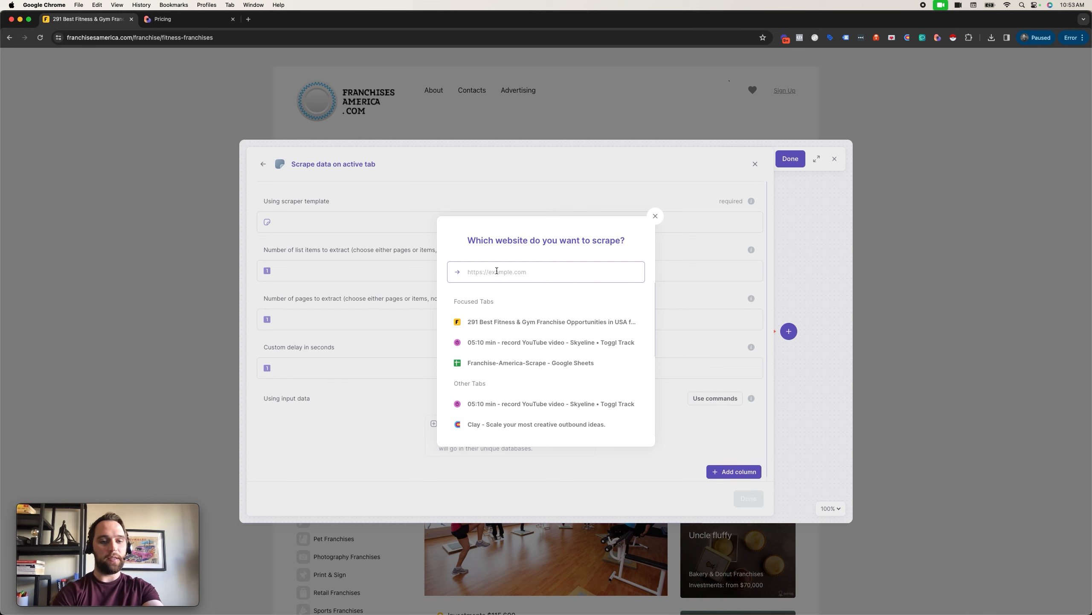
pyautogui.press('super+v')
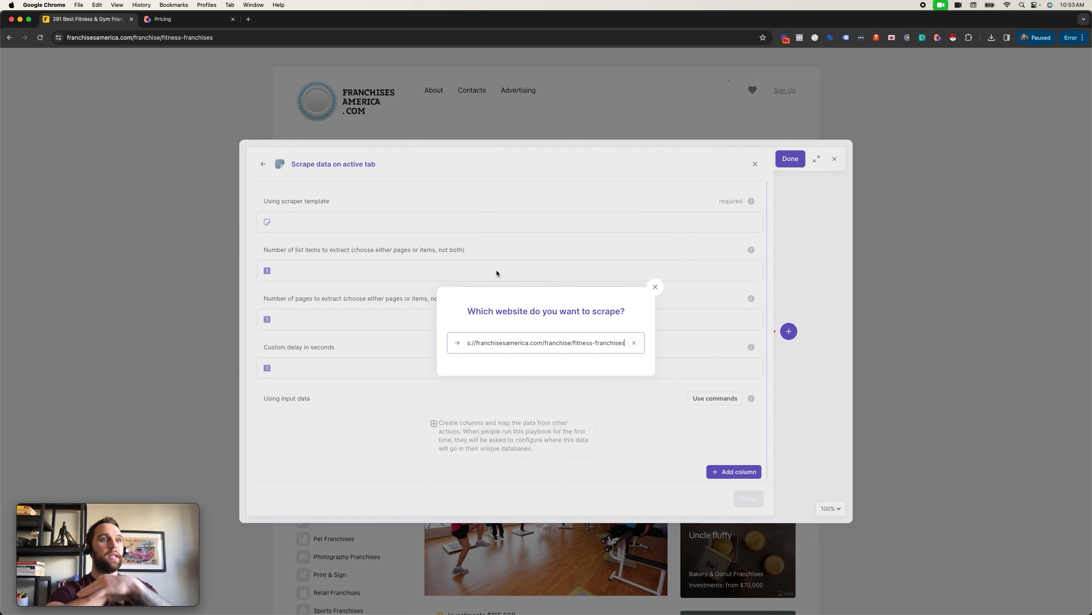
pyautogui.press('Return')
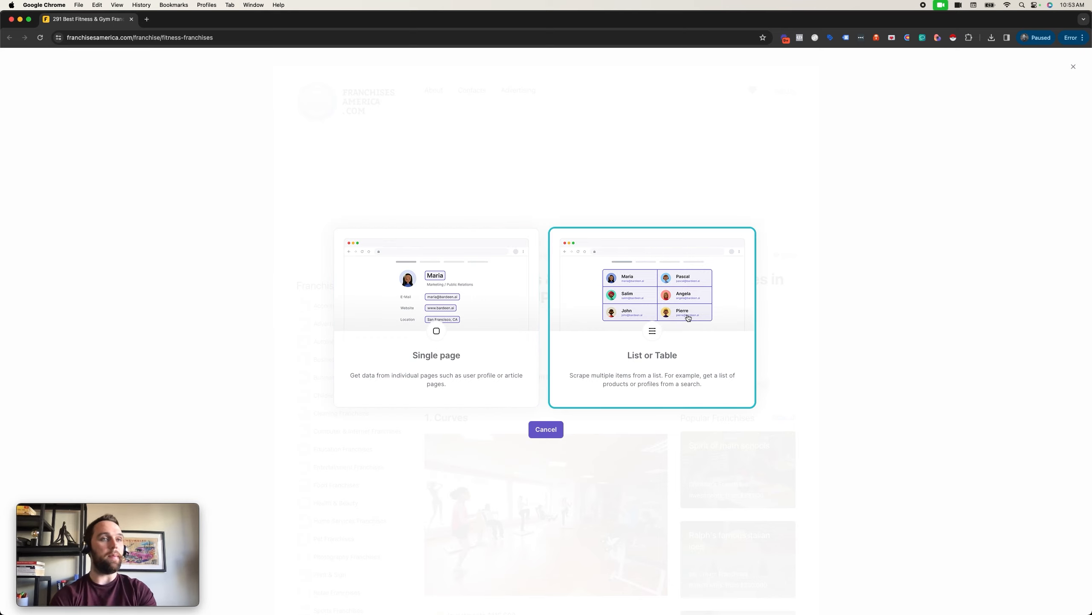
# Set the scraper type to List or Table, name the template "YouTube video example" and start building it.
pyautogui.click(689, 318)
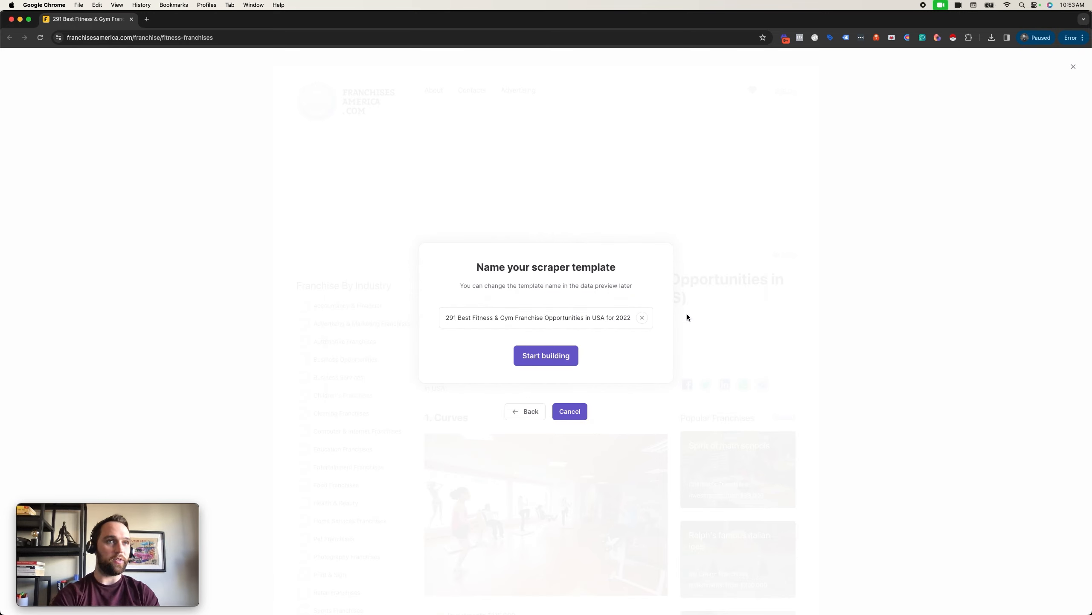
pyautogui.tripleClick(572, 324)
pyautogui.write('YouTube video example')
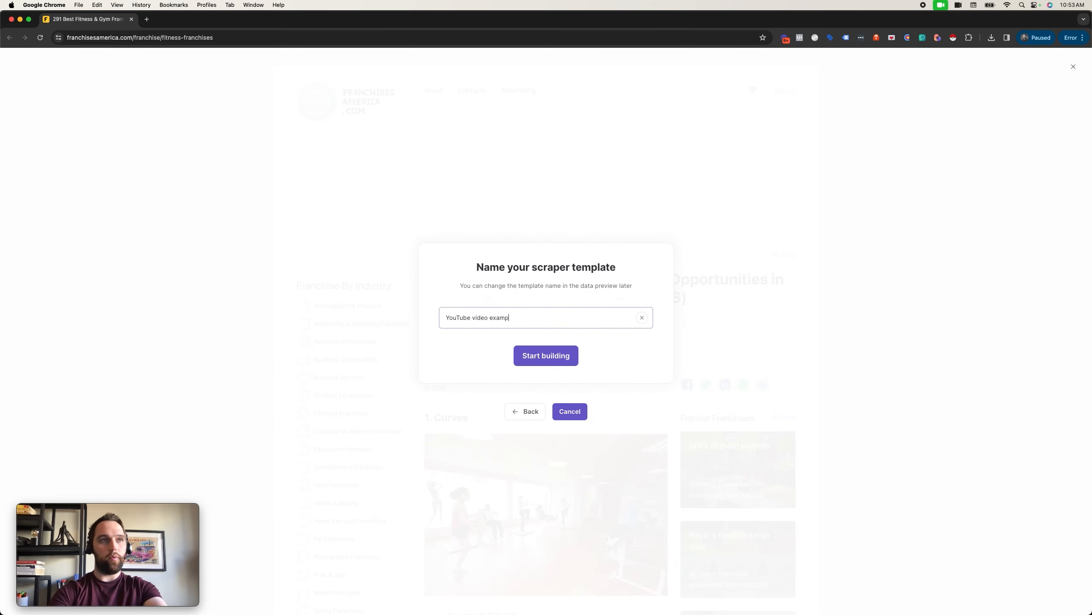
pyautogui.click(548, 360)
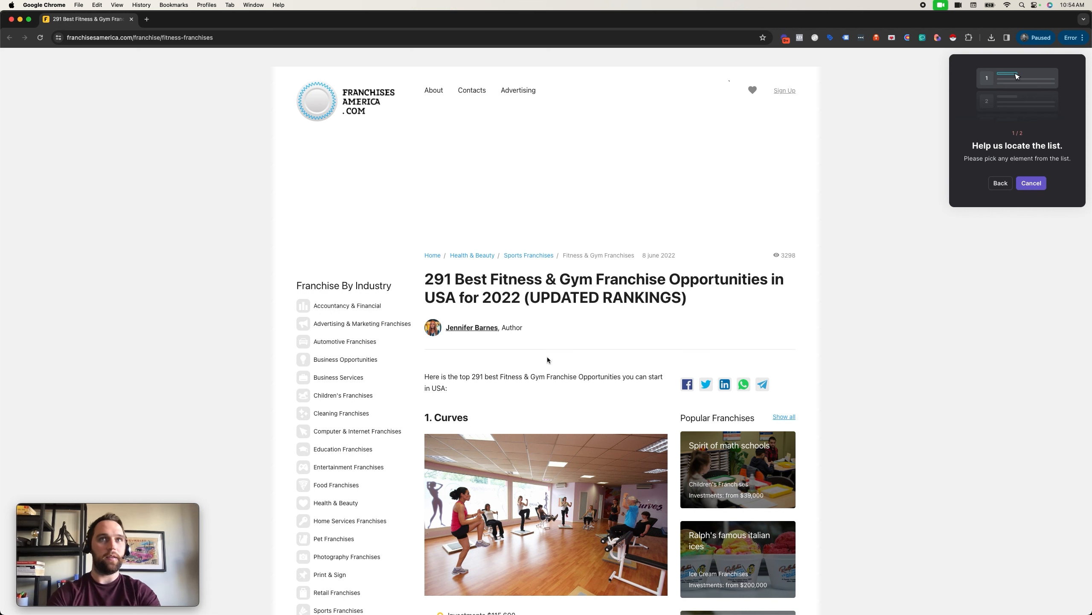
# Define the list to scrape by picking the franchise headings "1. Curves" and "2. Jazzercise Inc.".
pyautogui.scroll(-3, 547, 359)
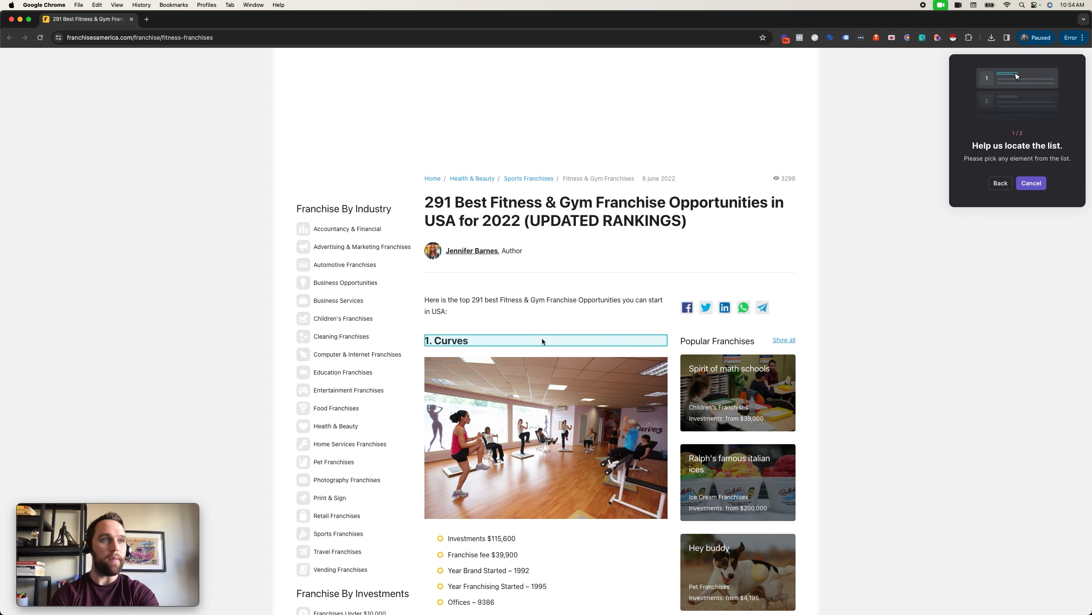
pyautogui.click(448, 341)
pyautogui.scroll(-12, 448, 341)
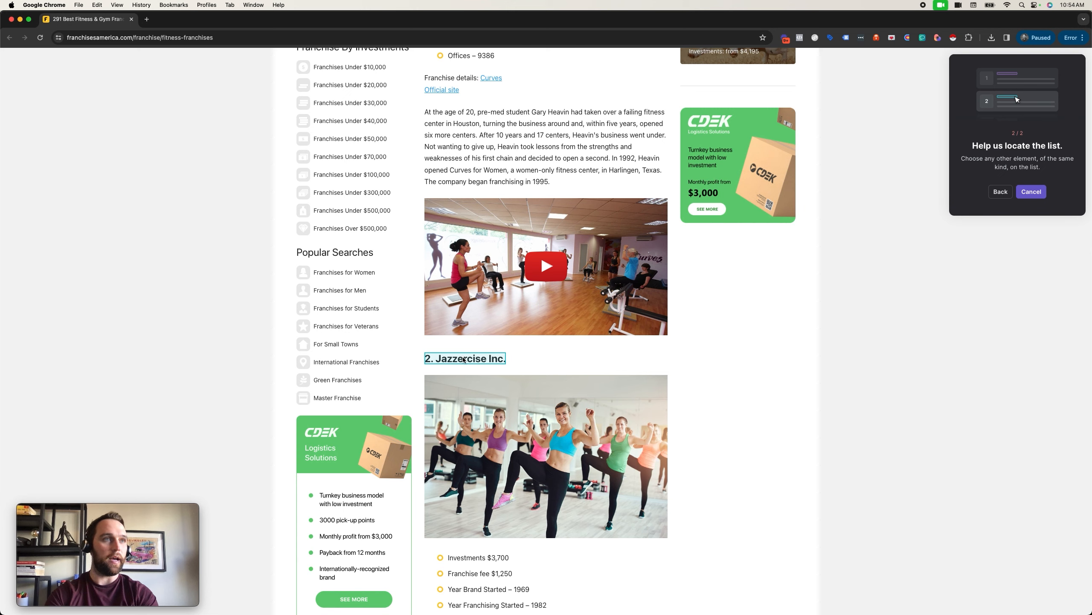
pyautogui.click(464, 359)
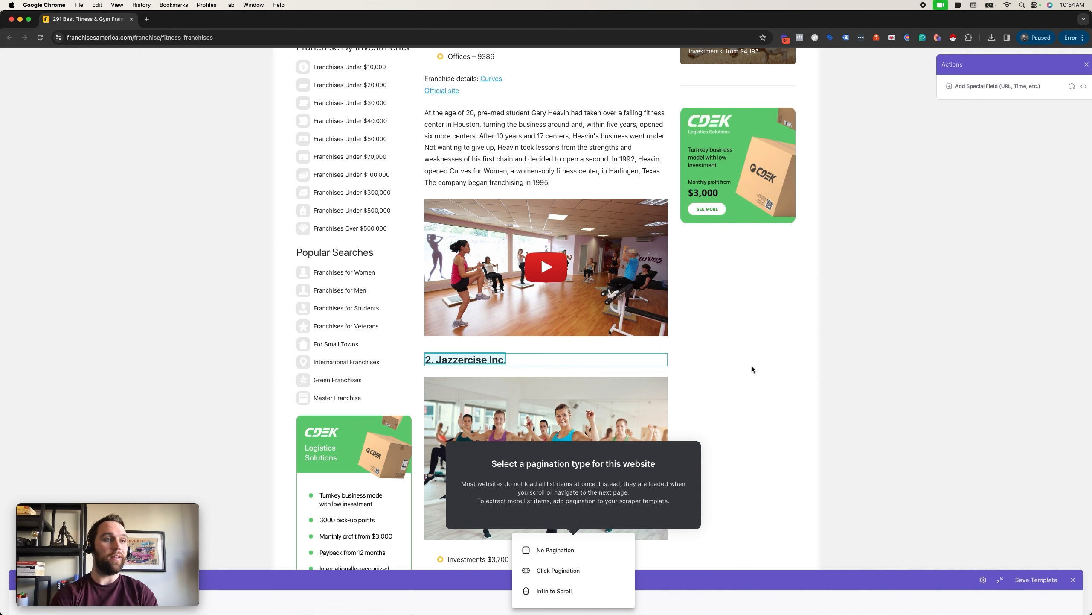
# Check how the franchise list loads on the page and set the scraper to No Pagination.
pyautogui.scroll(-20, 752, 370)
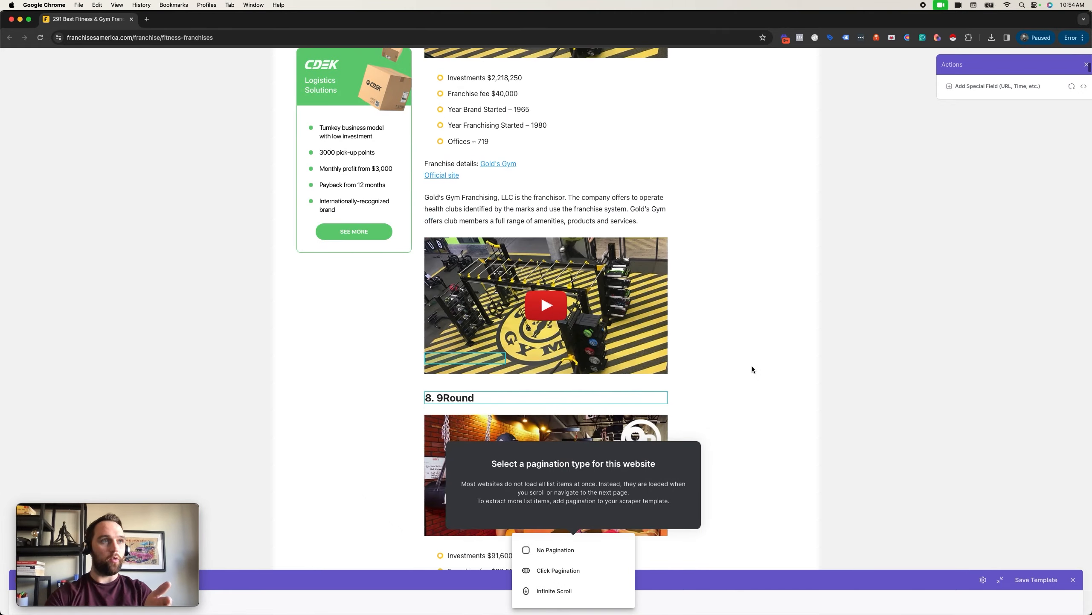
pyautogui.scroll(20, 752, 368)
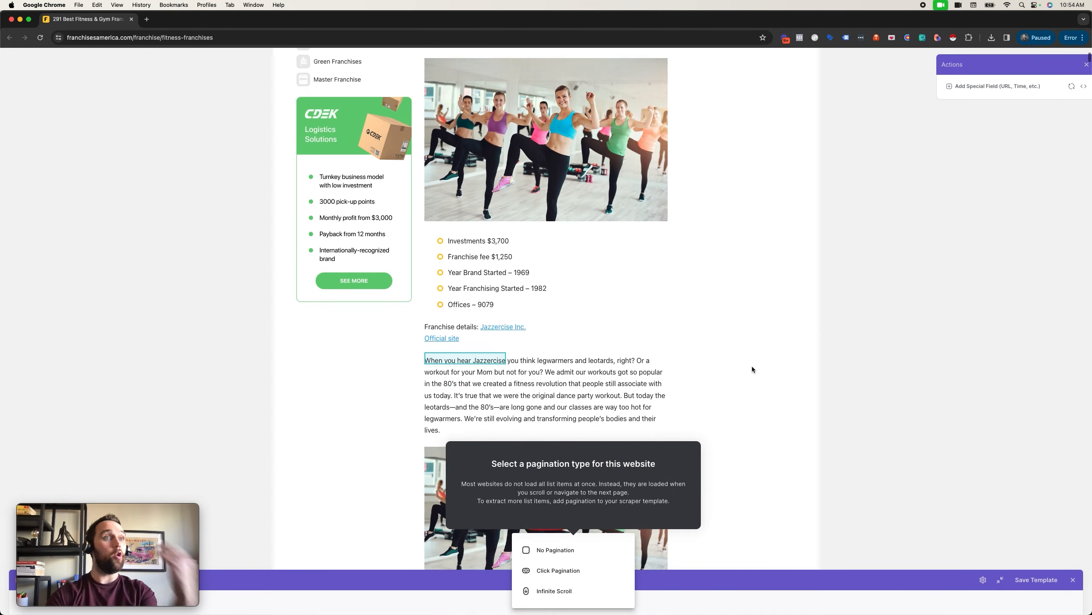
pyautogui.scroll(-4, 752, 368)
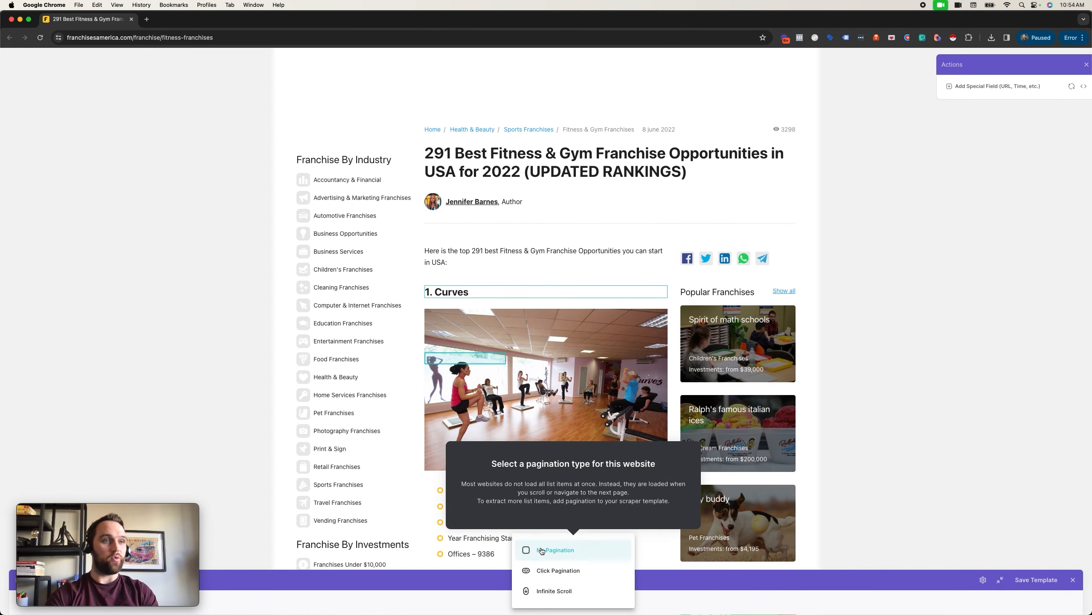
pyautogui.click(541, 550)
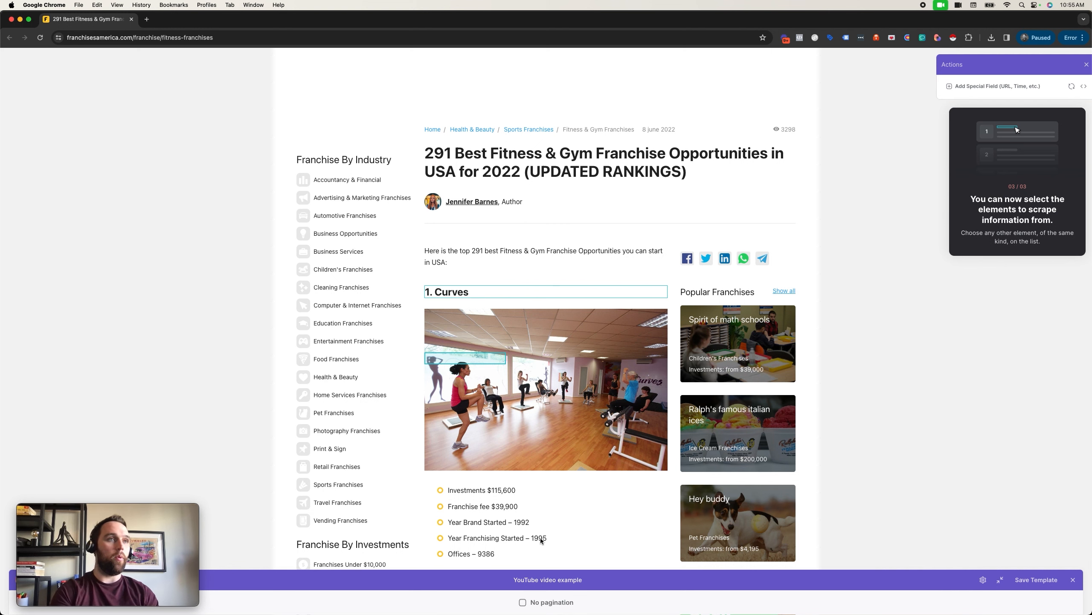
# Add a Get Text field to the scraper from the "1. Curves" franchise heading.
pyautogui.scroll(-2, 478, 488)
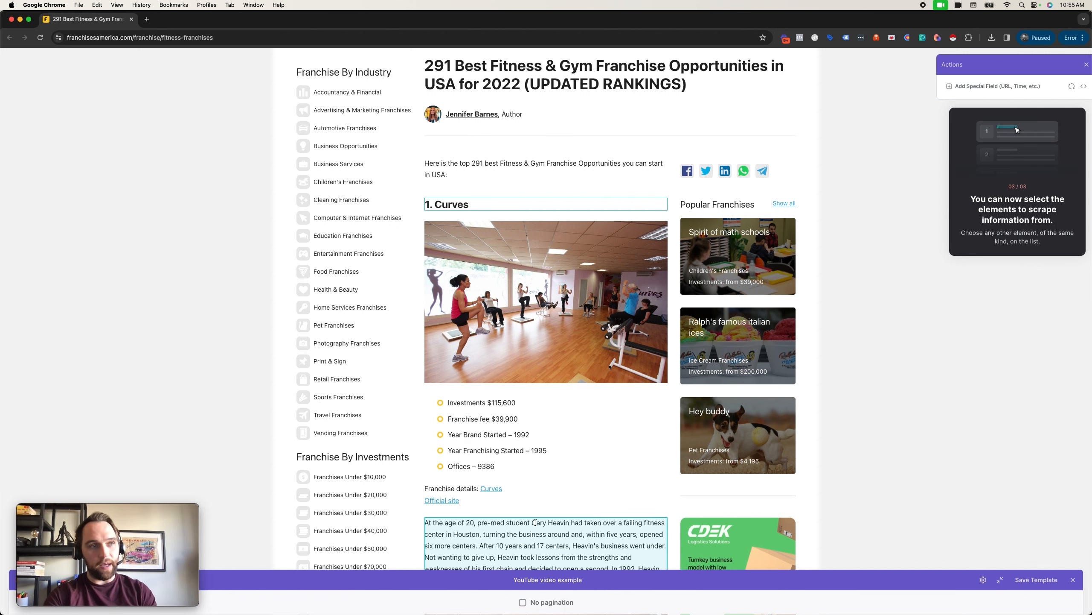
pyautogui.scroll(2, 482, 419)
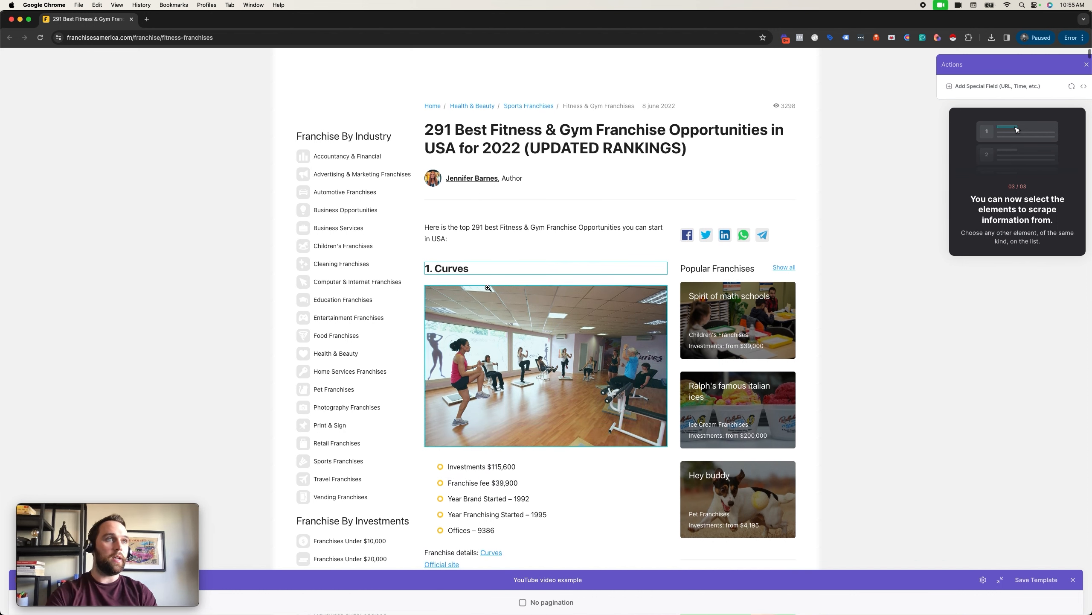
pyautogui.click(445, 268)
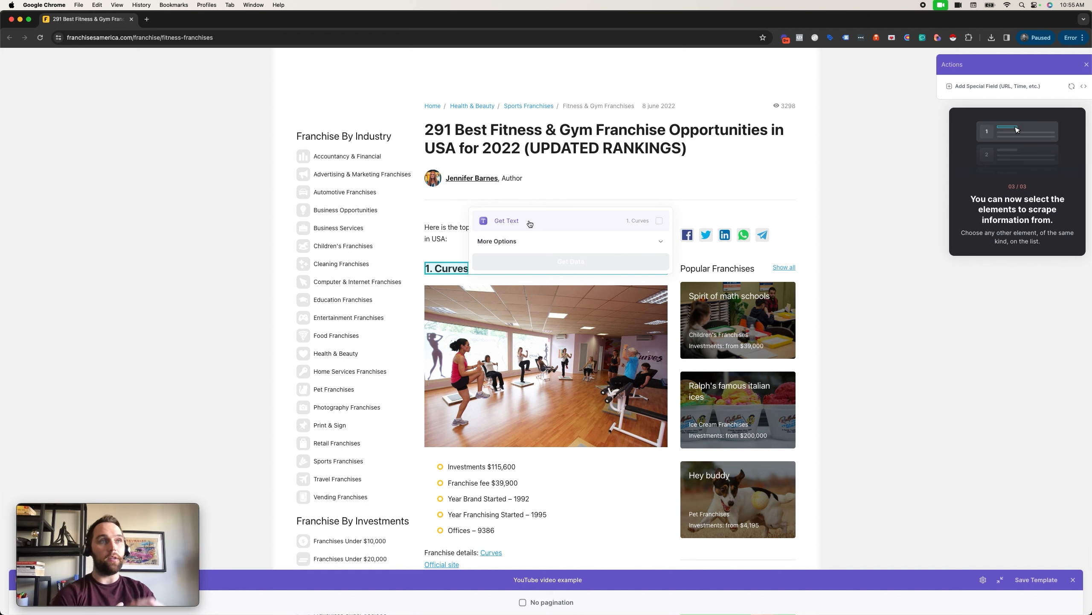
pyautogui.click(529, 227)
pyautogui.click(530, 261)
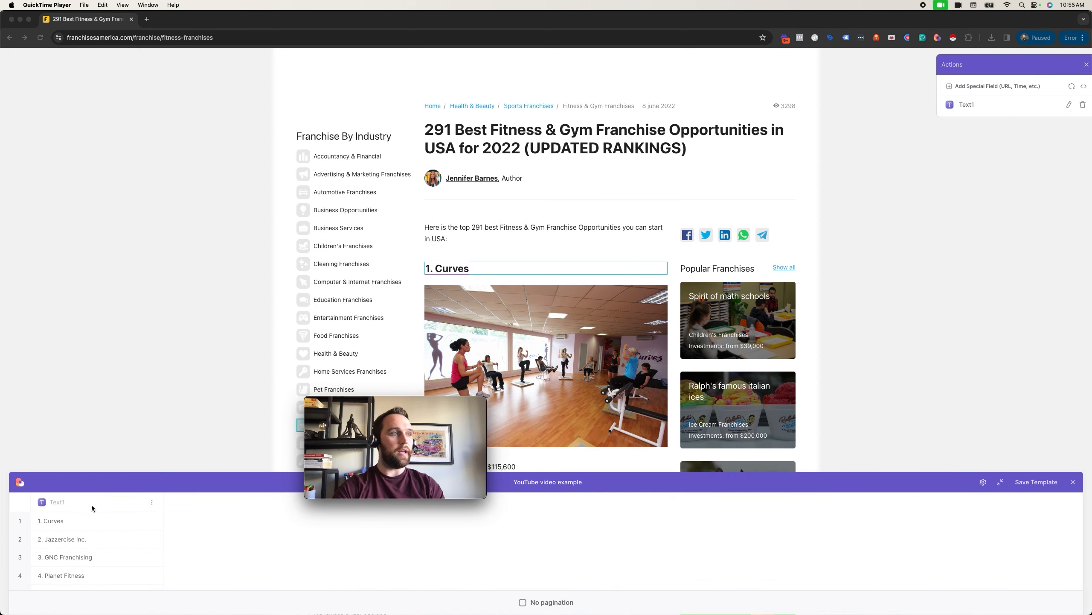
# Rename the scraped text column to "Company Name".
pyautogui.click(80, 500)
pyautogui.write('Company Name')
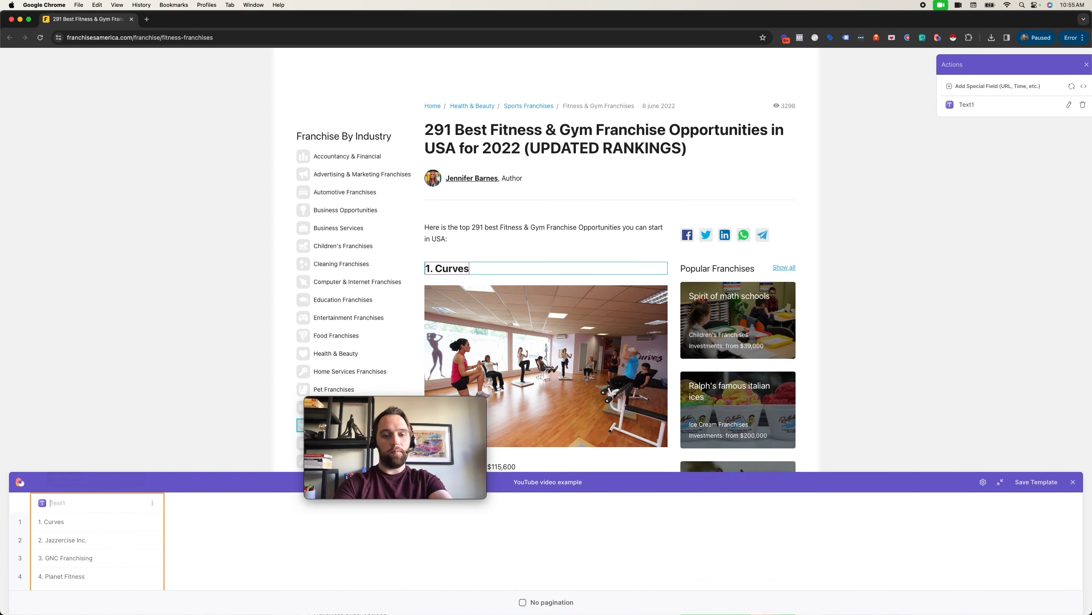
pyautogui.press('Return')
pyautogui.click(408, 403)
pyautogui.moveTo(408, 403); pyautogui.dragTo(211, 352)
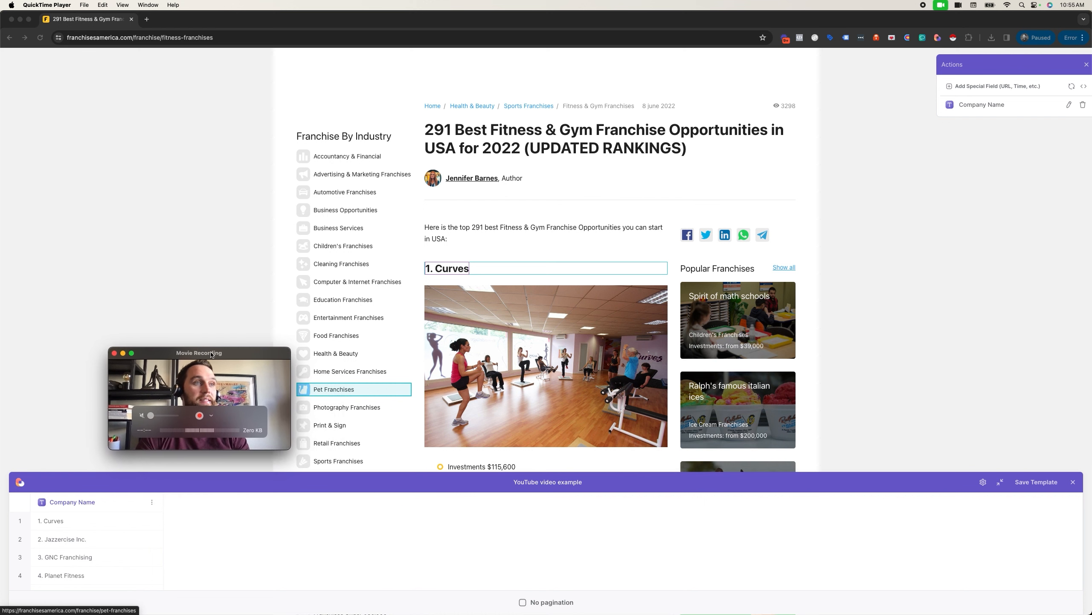
# Save the scraper template.
pyautogui.scroll(-1, 502, 366)
pyautogui.scroll(-3, 502, 366)
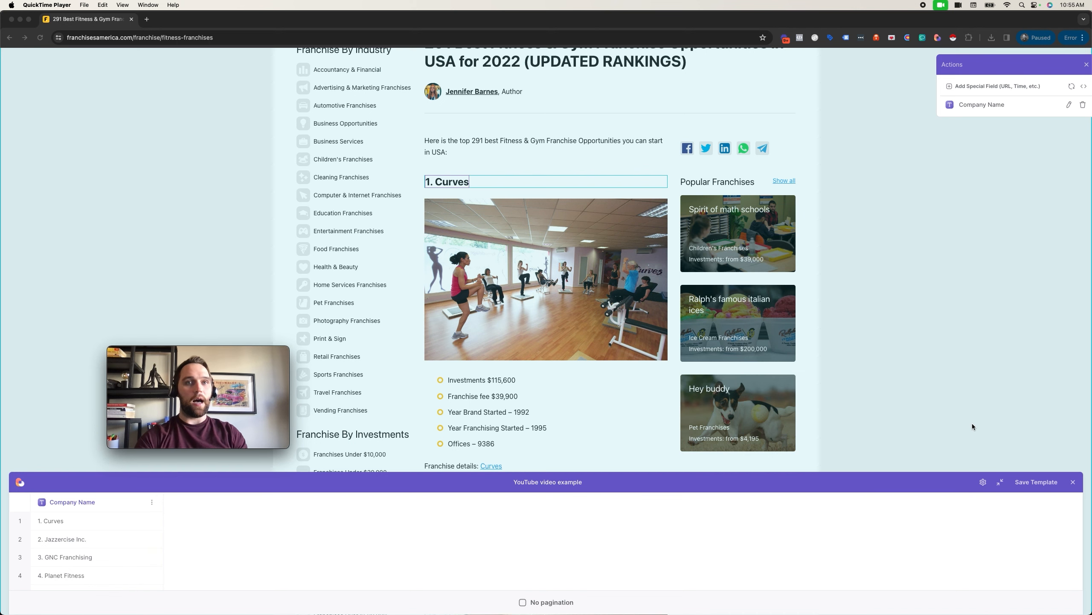
pyautogui.click(1038, 482)
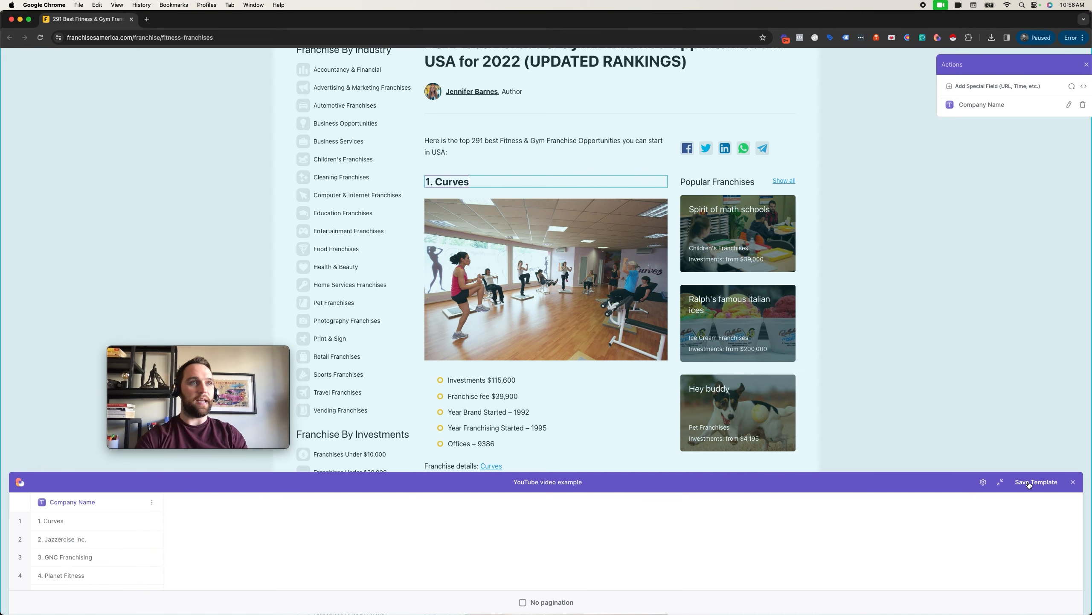
# Save the scraper template and finish the Scrape data on active tab action, leaving its item, page and delay limits blank.
pyautogui.click(1037, 482)
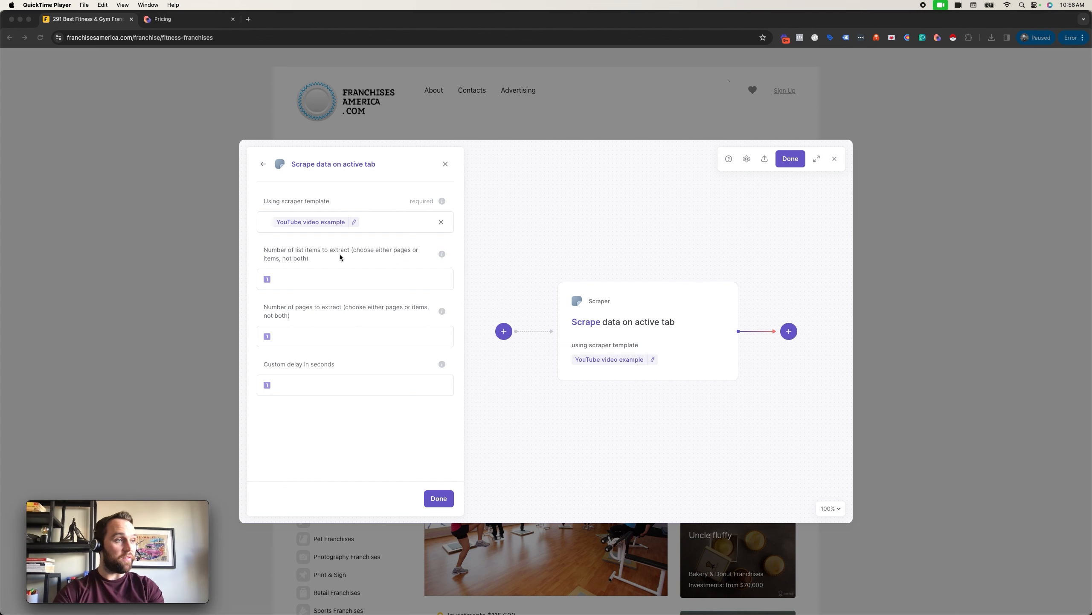
pyautogui.click(443, 255)
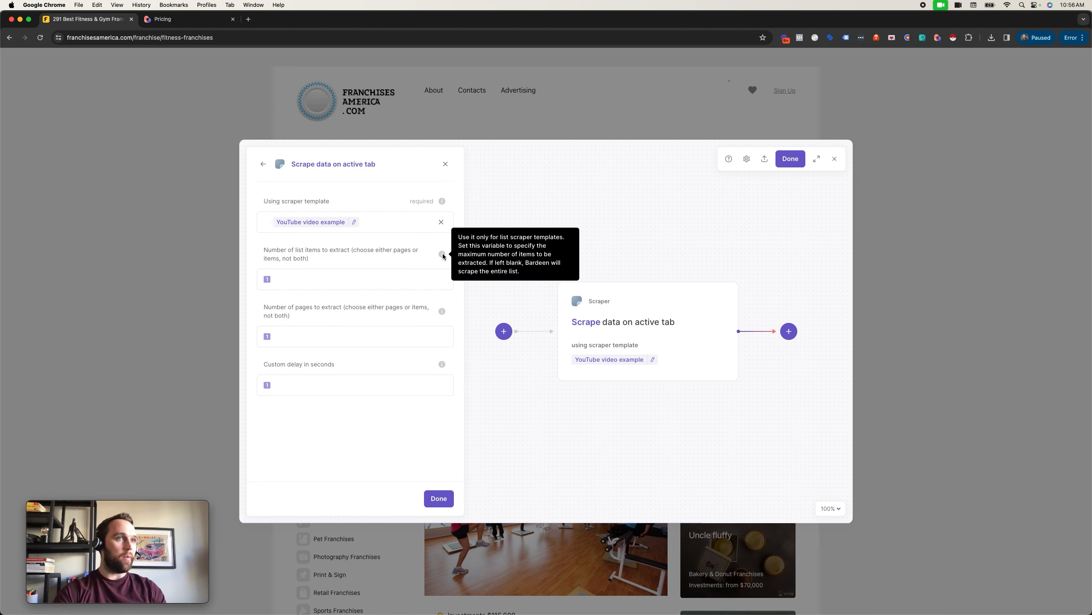
pyautogui.click(439, 498)
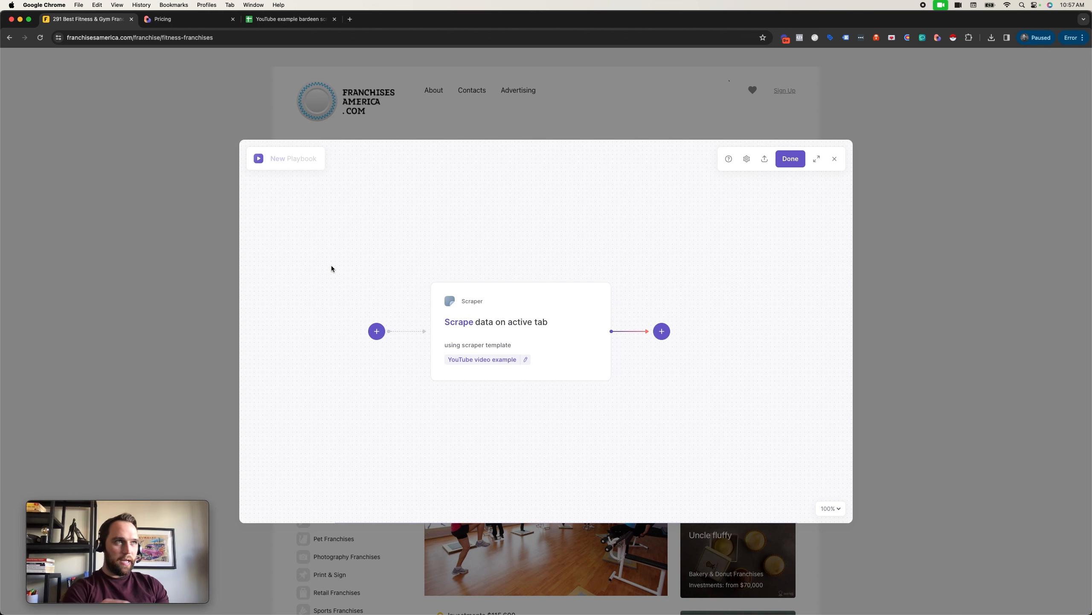
# Check the Company Name header in cell A1 of the "YouTube example bardeen scrape" spreadsheet and return to the playbook.
pyautogui.click(279, 22)
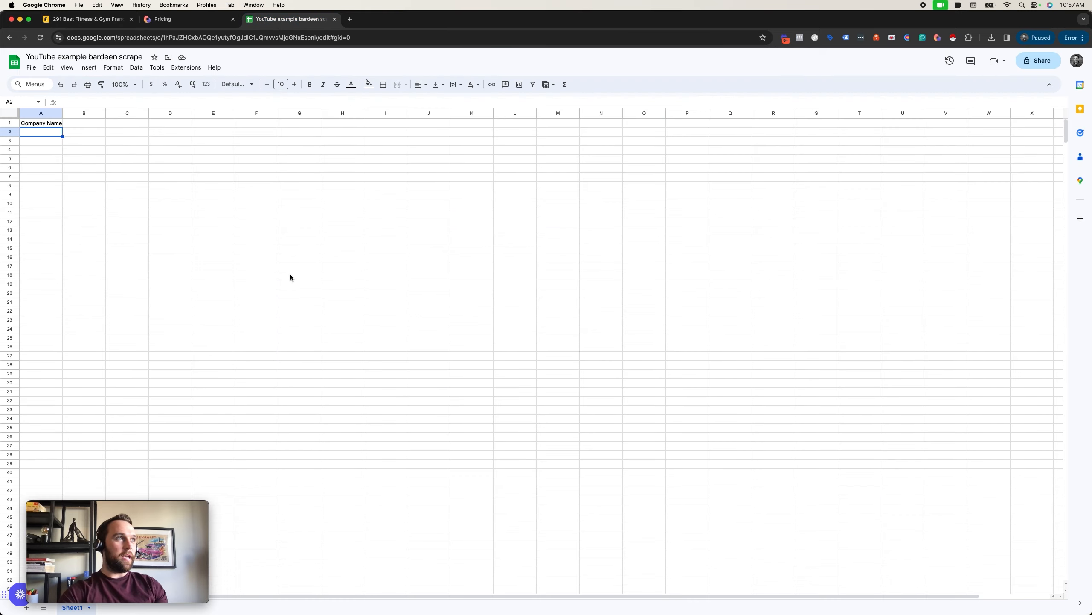
pyautogui.click(51, 125)
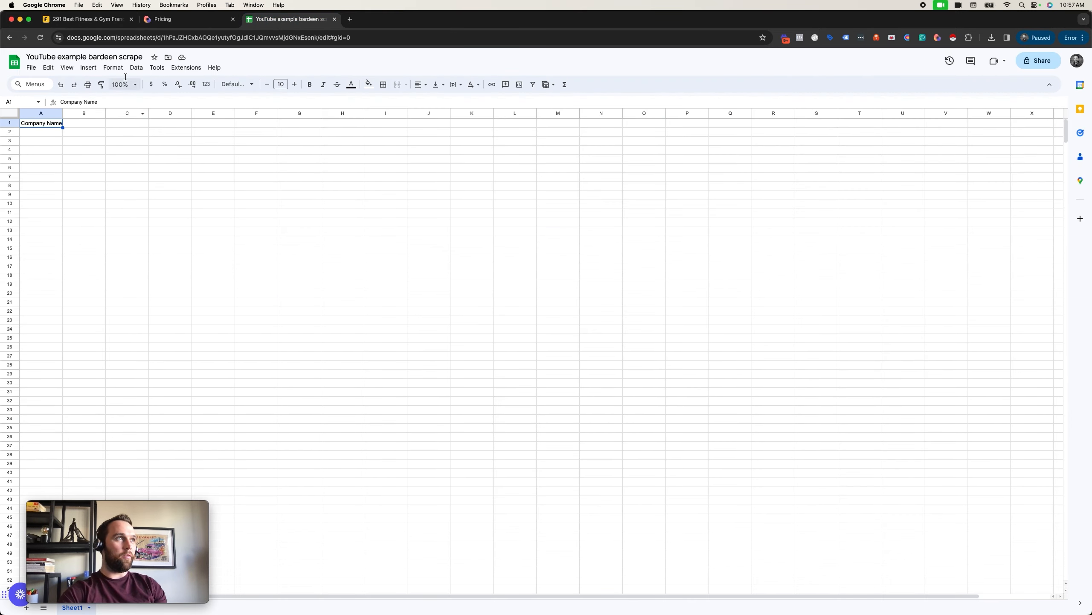
pyautogui.click(86, 21)
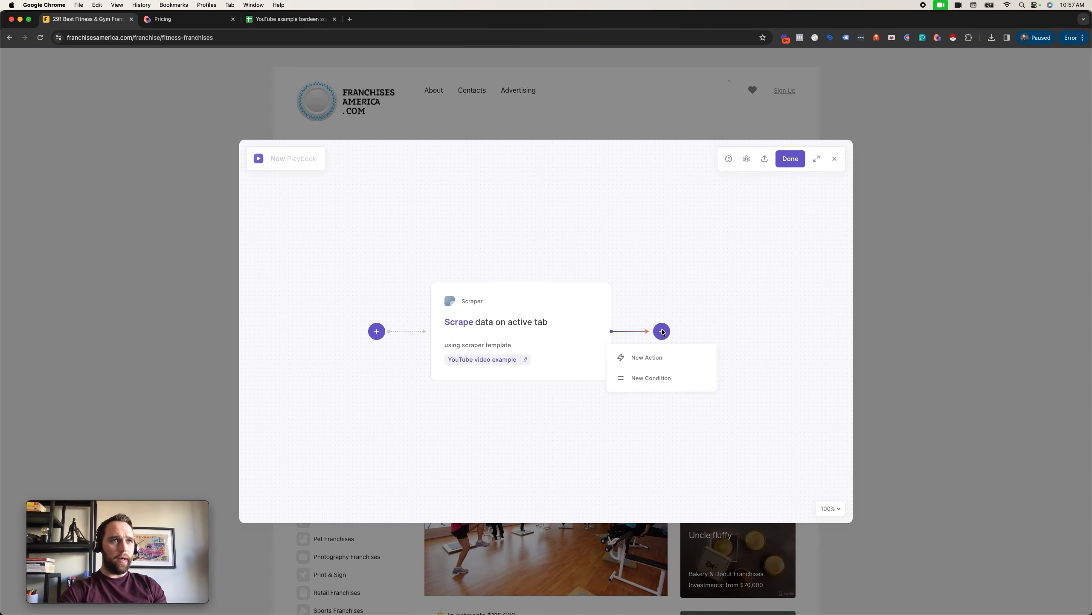
# Append an Add rows to Google Sheet action after the scraper, targeting Sheet1 of "YouTube example bardeen scrape".
pyautogui.click(654, 359)
pyautogui.click(314, 297)
pyautogui.click(344, 282)
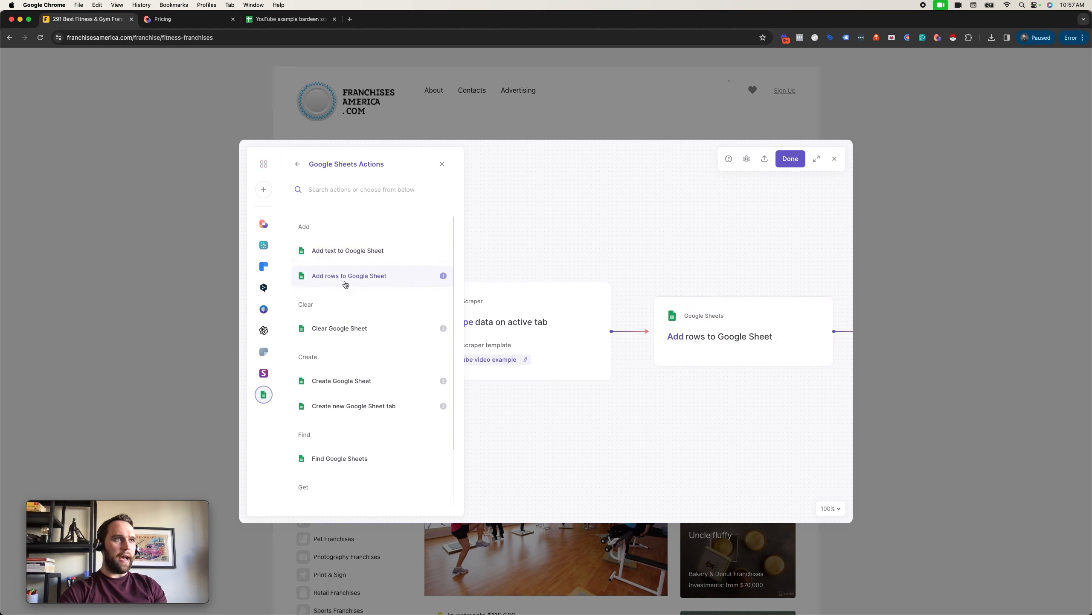
pyautogui.click(345, 284)
pyautogui.click(329, 271)
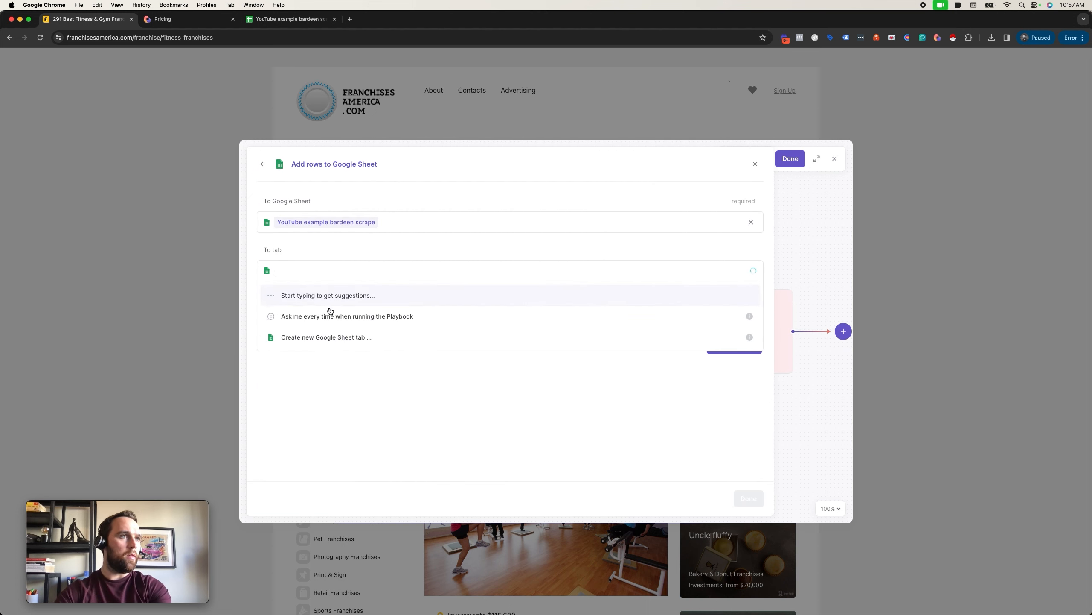
pyautogui.click(328, 340)
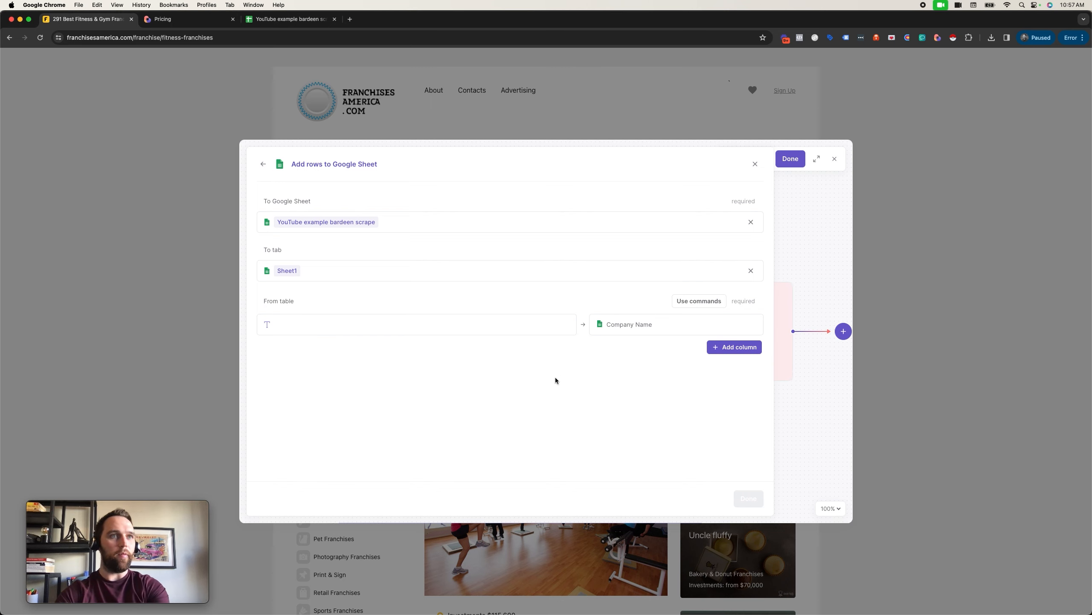
# Map the scraper's Company Name field to the sheet's Company Name column and finish the action.
pyautogui.click(485, 324)
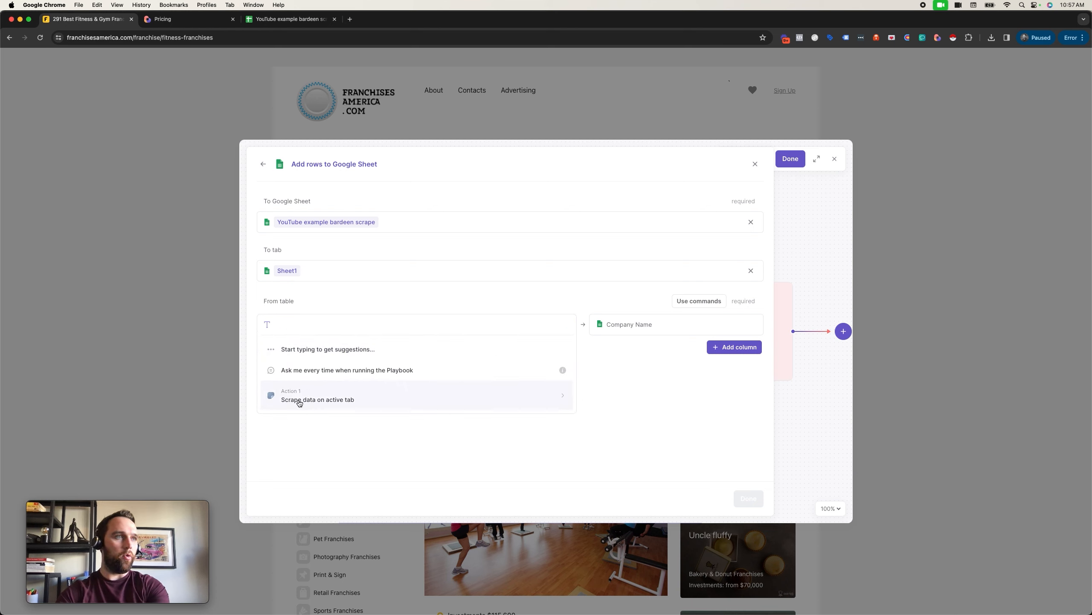
pyautogui.click(342, 401)
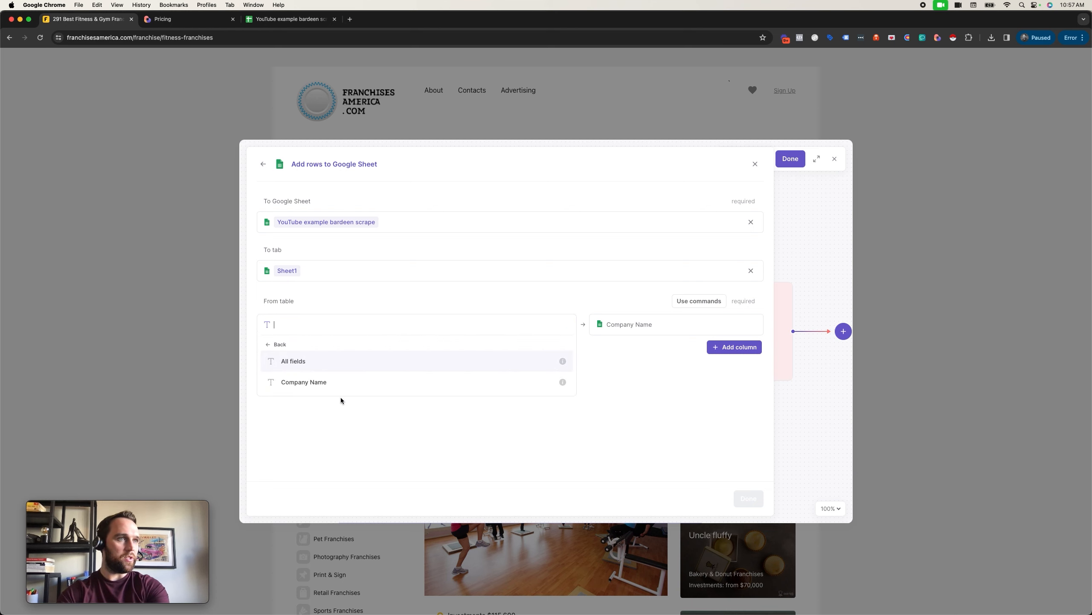
pyautogui.click(327, 382)
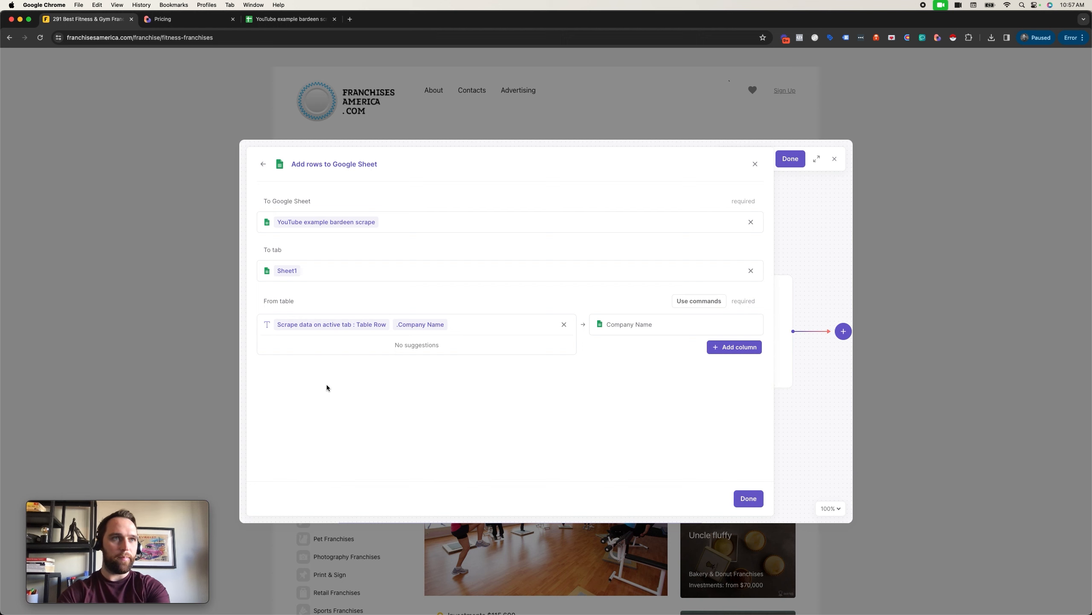
pyautogui.click(749, 498)
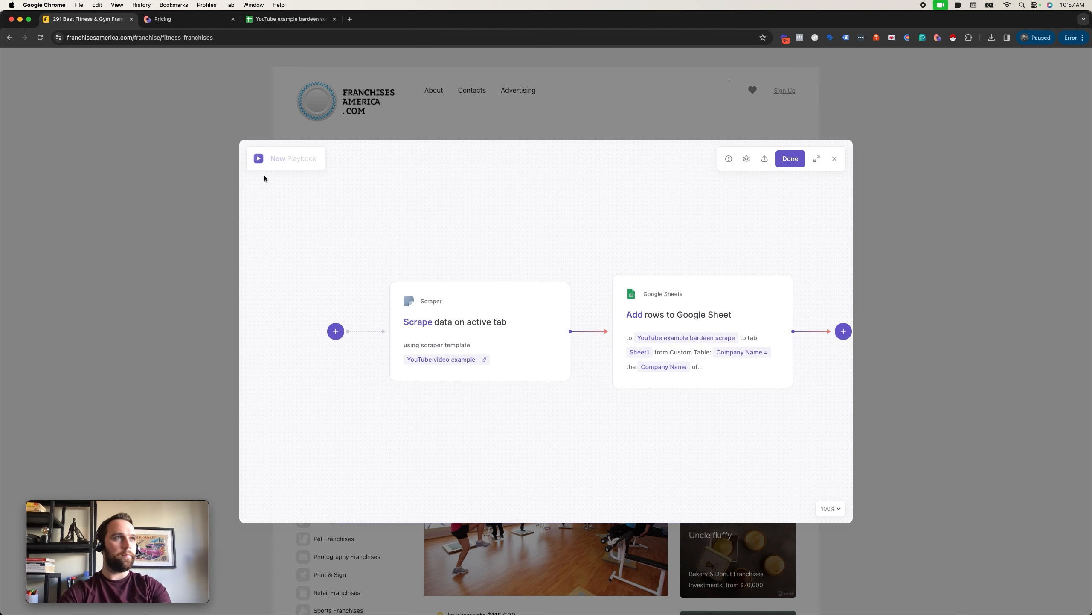
# Name the playbook "YouTube Example" and save it.
pyautogui.click(286, 158)
pyautogui.write('YouTube Example')
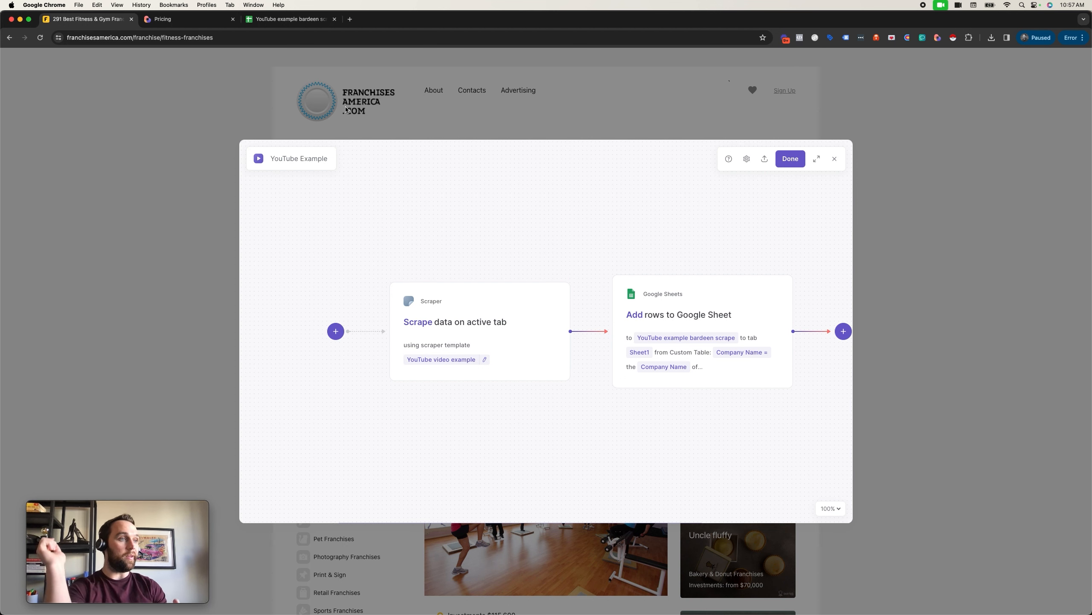
pyautogui.click(790, 158)
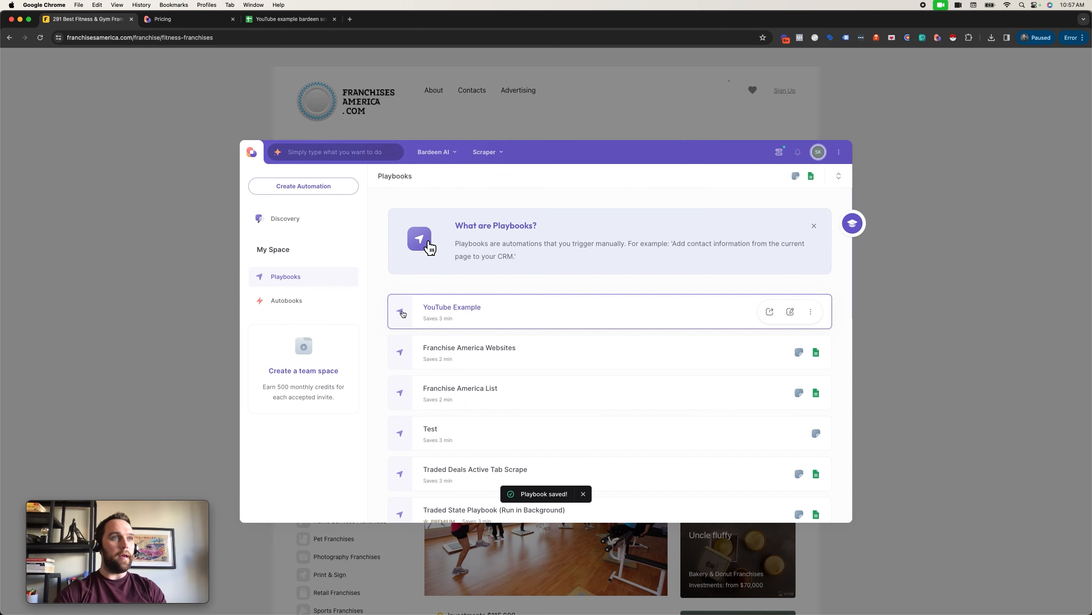
# Run the YouTube Example playbook and review the company names it adds to the Google Sheet.
pyautogui.click(402, 313)
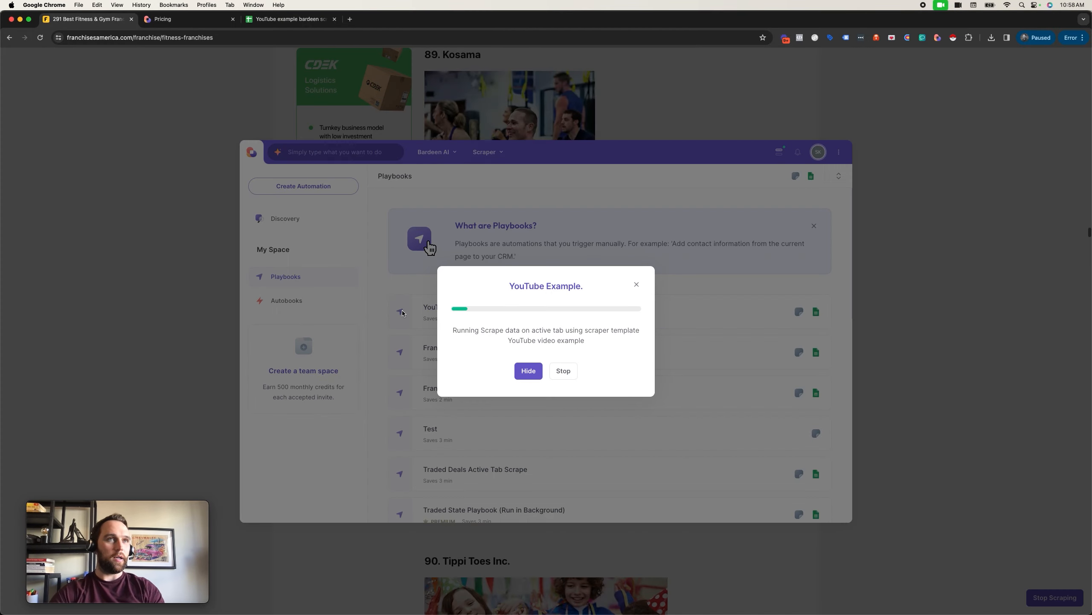
pyautogui.click(291, 17)
pyautogui.scroll(-20, 187, 250)
pyautogui.scroll(-20, 187, 248)
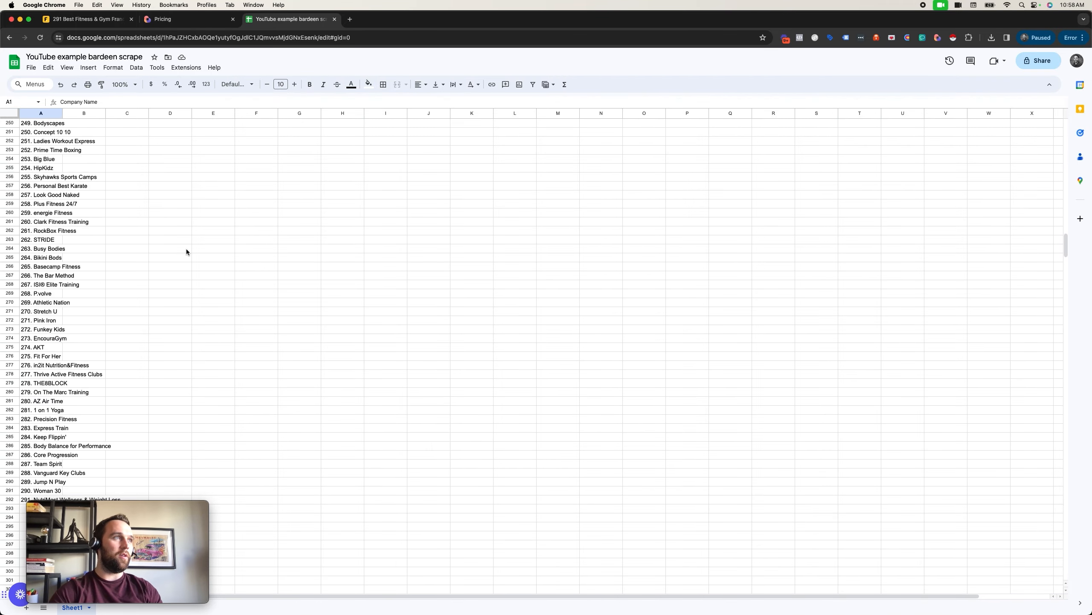
pyautogui.scroll(20, 186, 248)
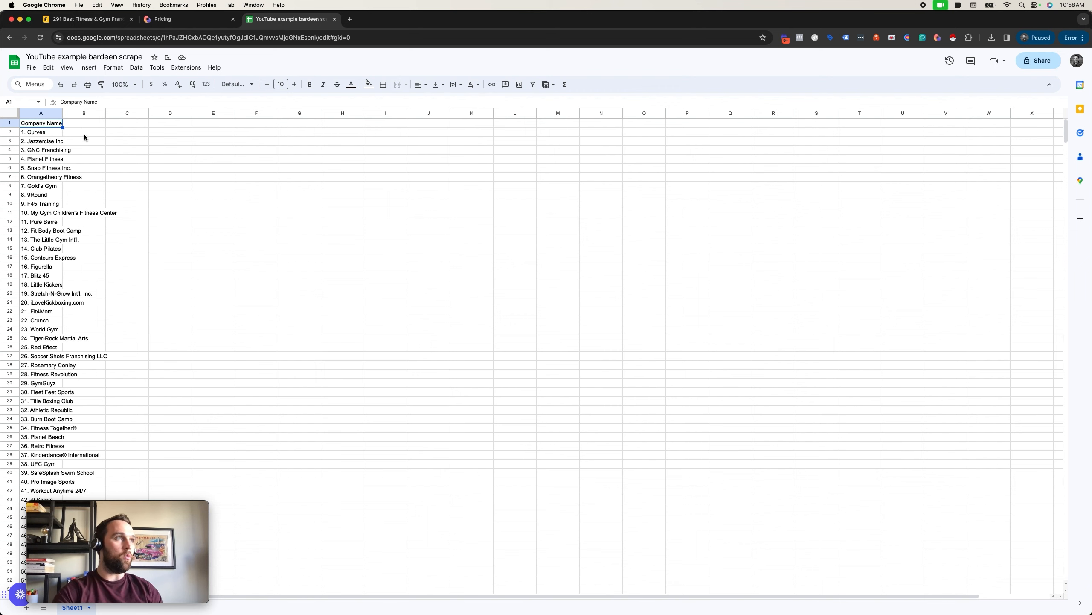
# Dismiss the playbook result and the Bardeen window on the franchise page, and look back through the list entries.
pyautogui.click(90, 20)
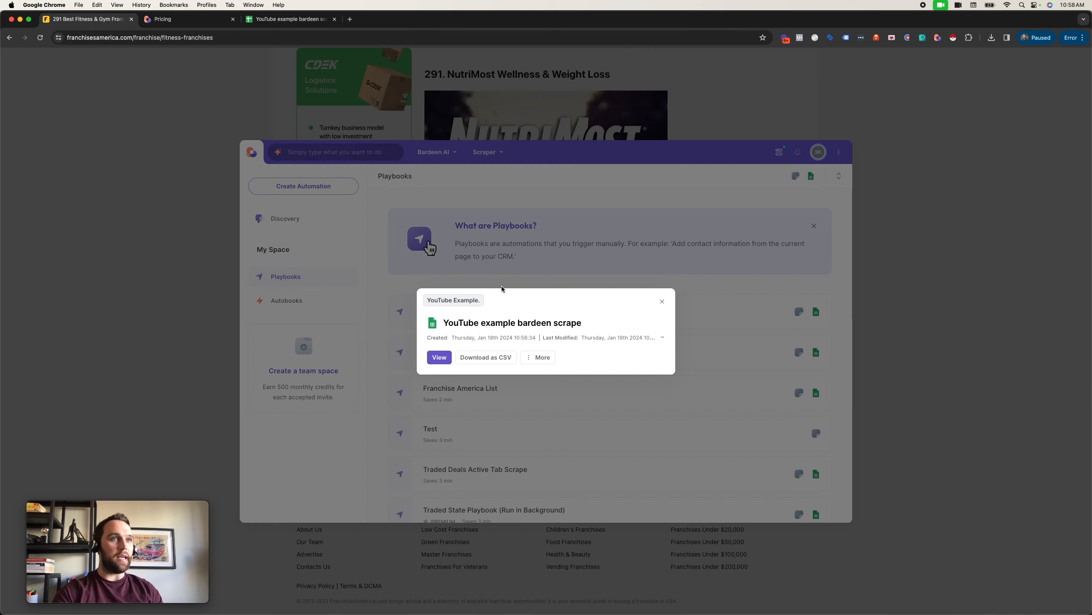
pyautogui.click(662, 302)
pyautogui.click(890, 257)
pyautogui.scroll(20, 465, 277)
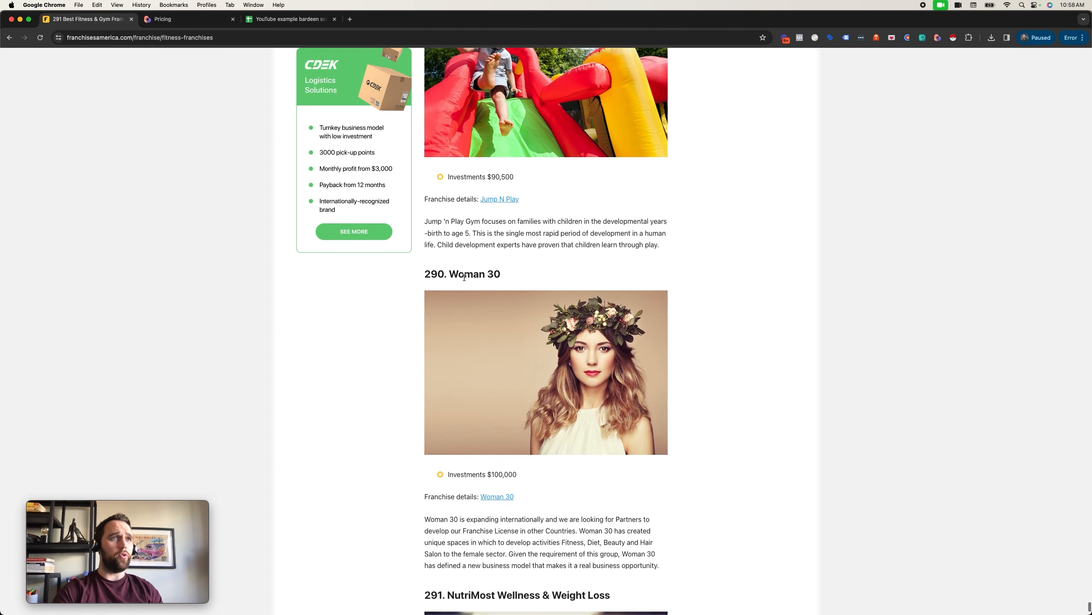
pyautogui.scroll(20, 465, 277)
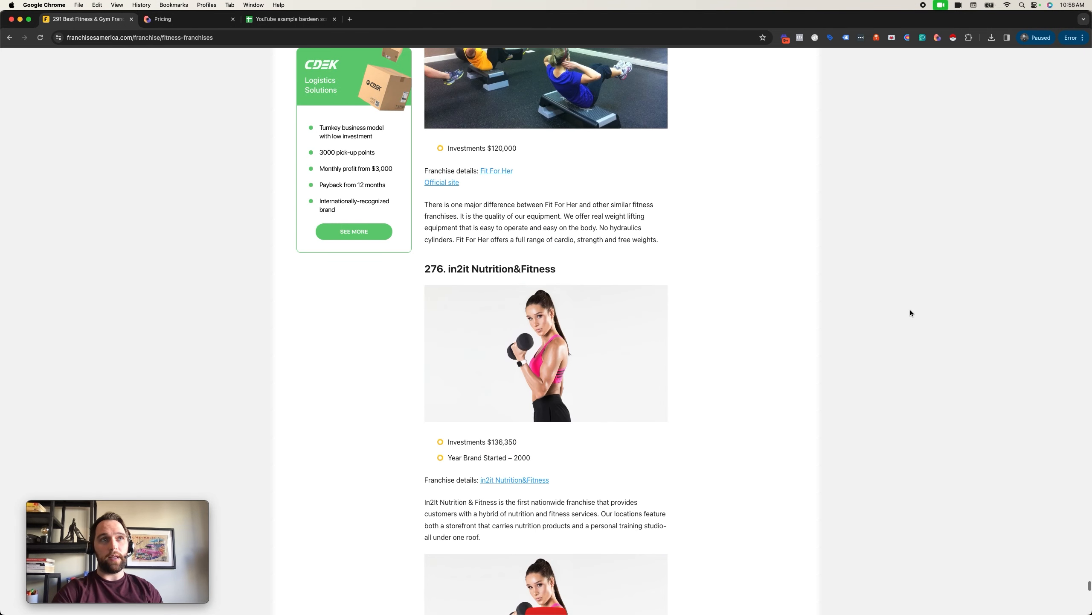